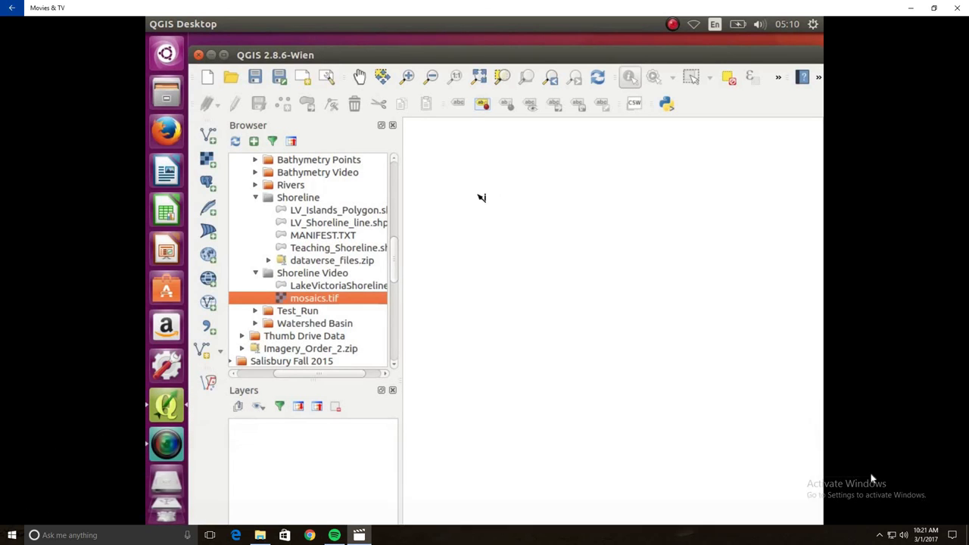
Load mosaics.tif from the Browser as the mosaics layer on the map.
click(923, 507)
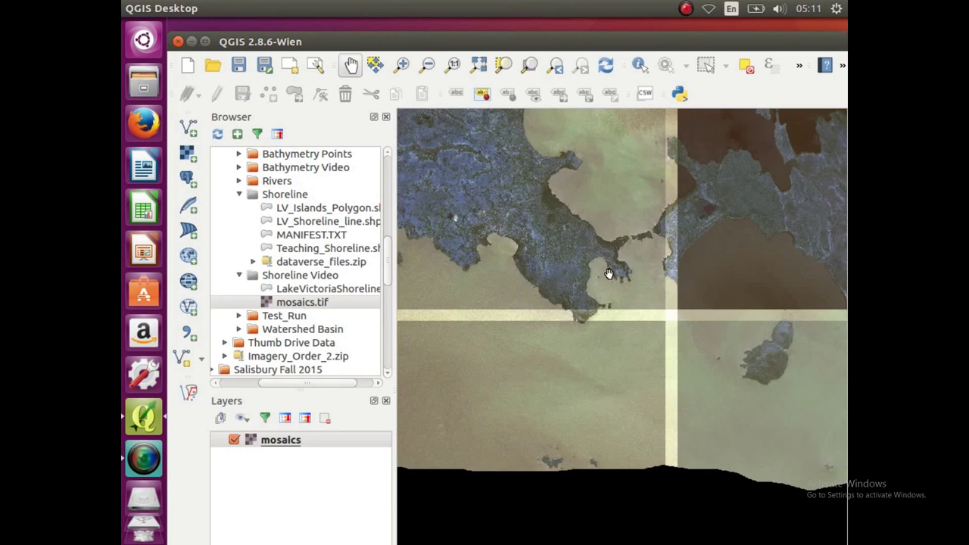
Style the mosaics layer as multiband color: Band 3 red, Band 2 green, Band 1 blue.
right_click(298, 444)
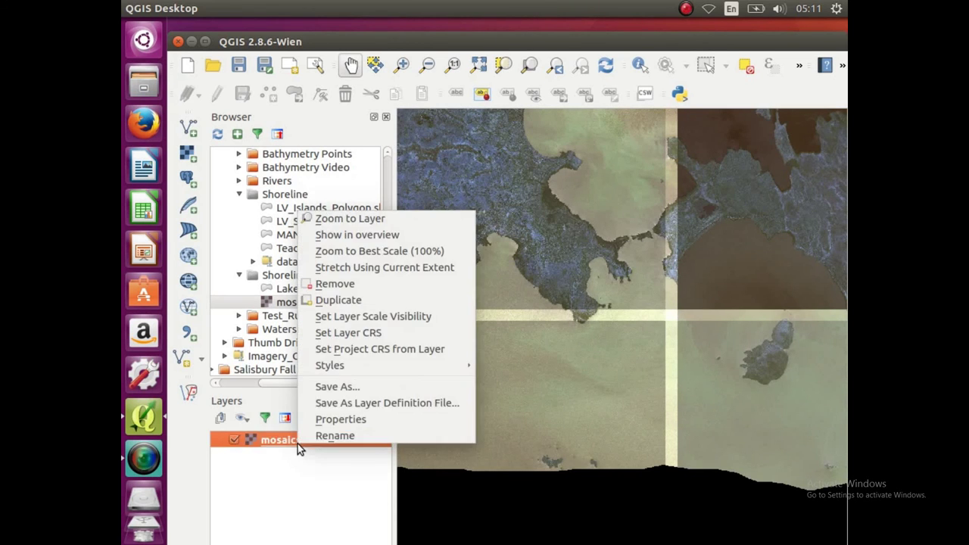
click(339, 420)
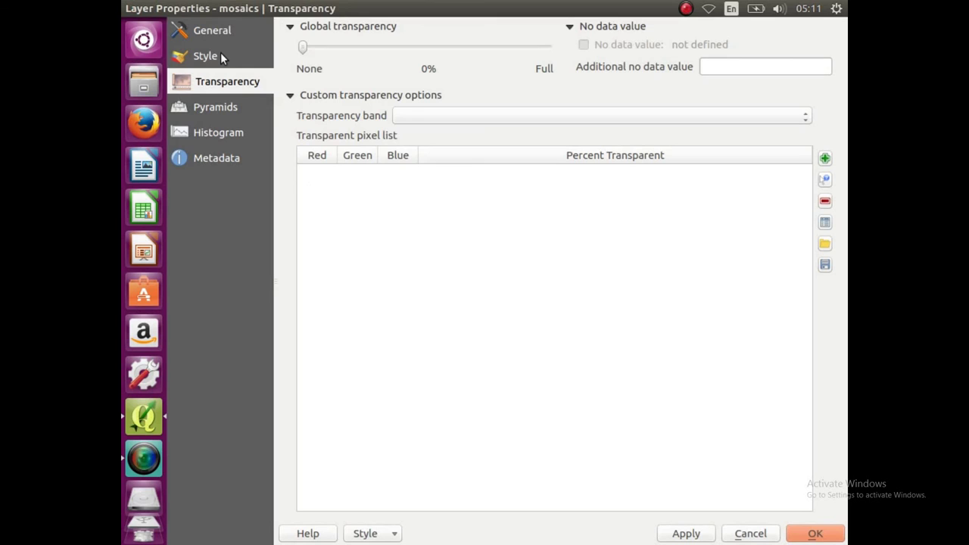
click(220, 57)
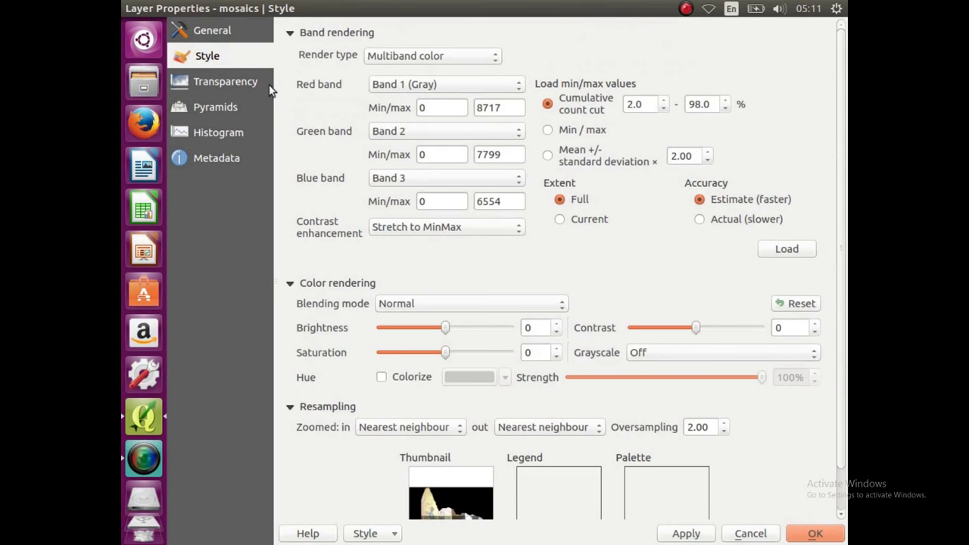
click(424, 89)
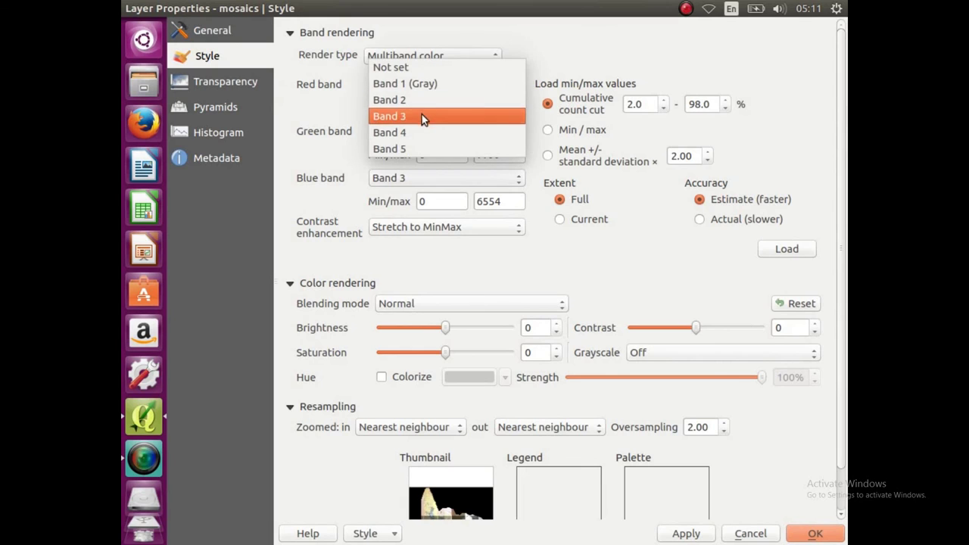
click(422, 116)
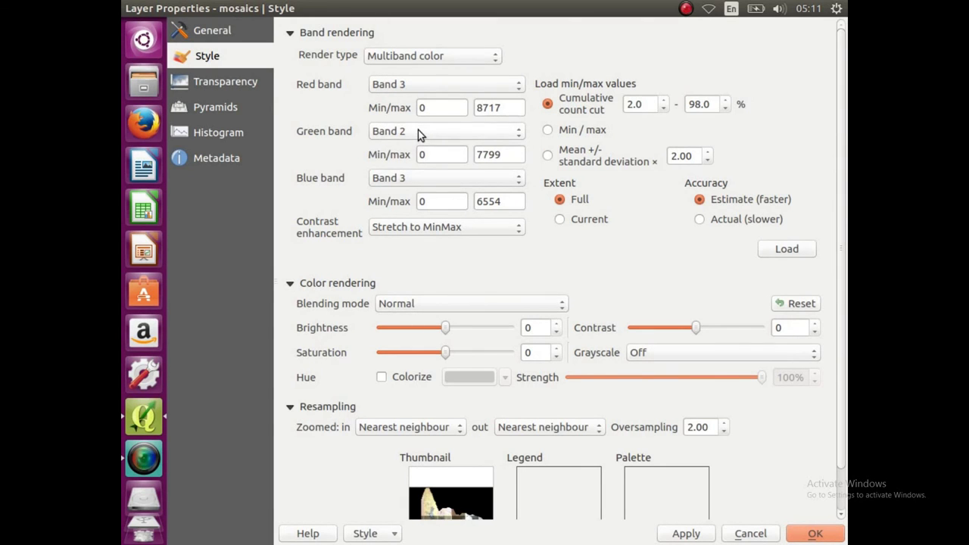
click(422, 180)
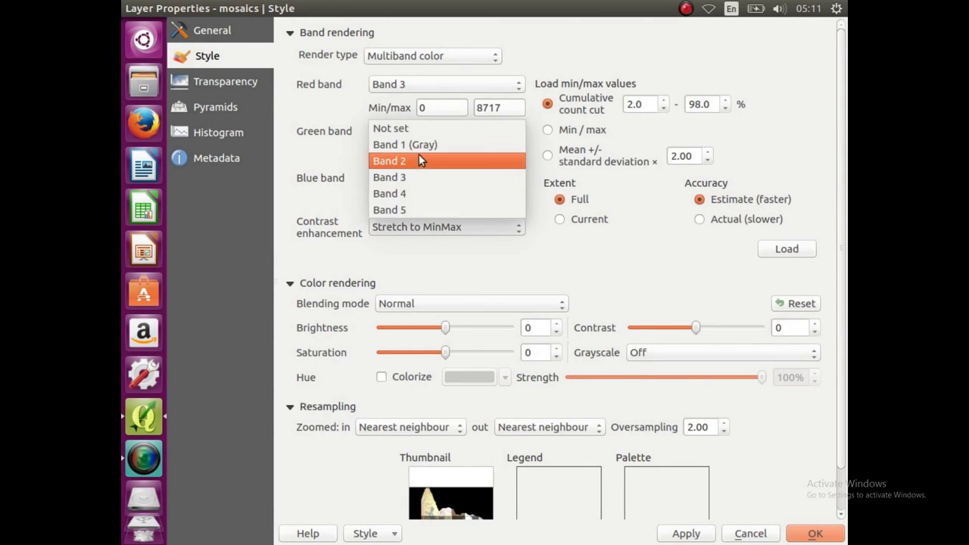
click(423, 145)
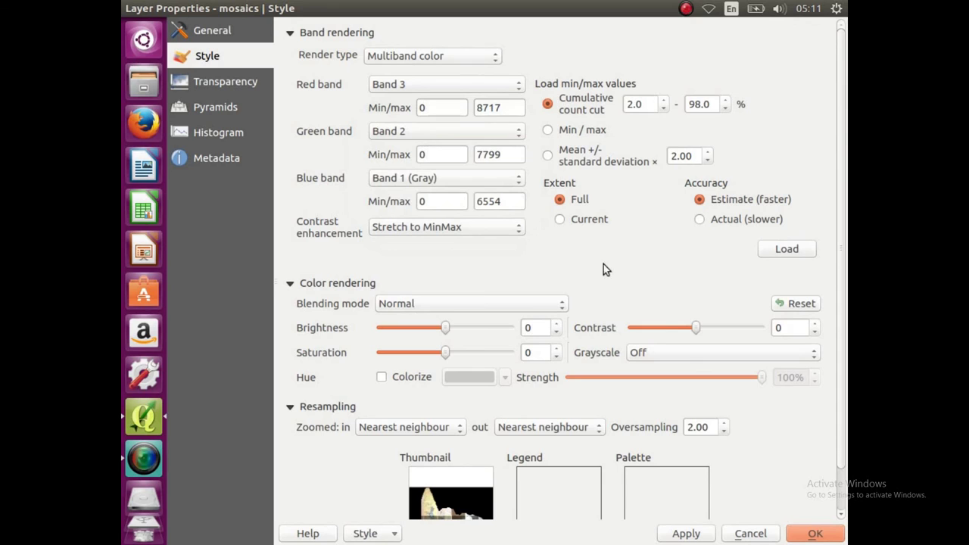
click(703, 536)
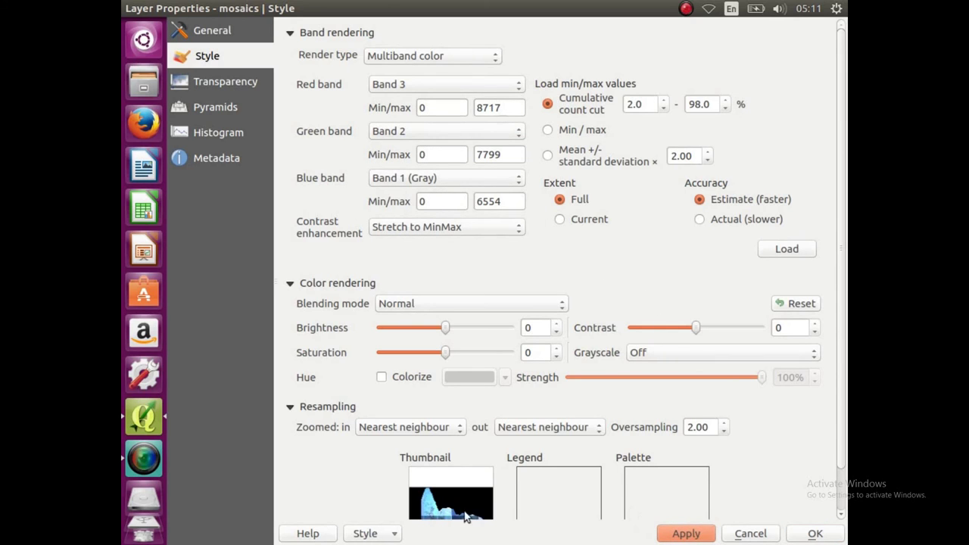
scroll(451, 493, down, 1)
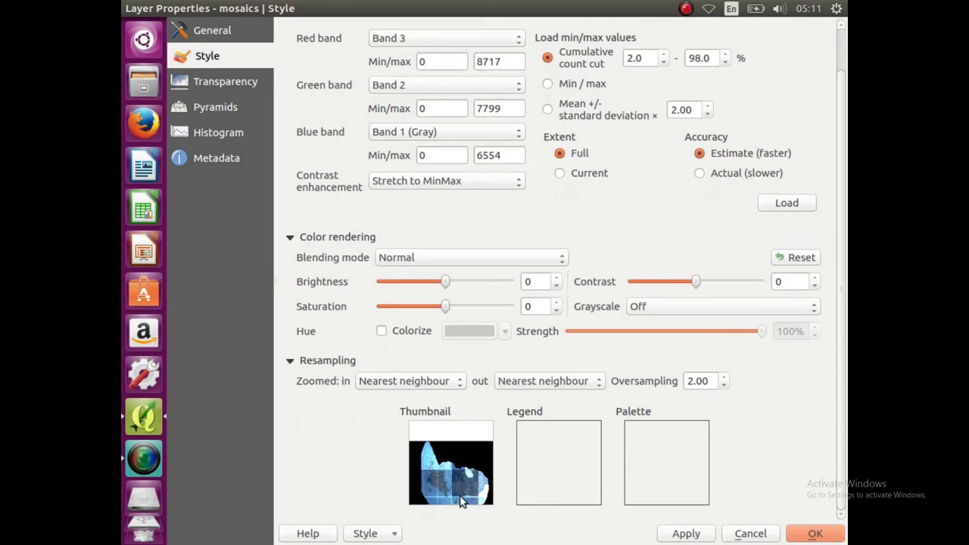
click(815, 534)
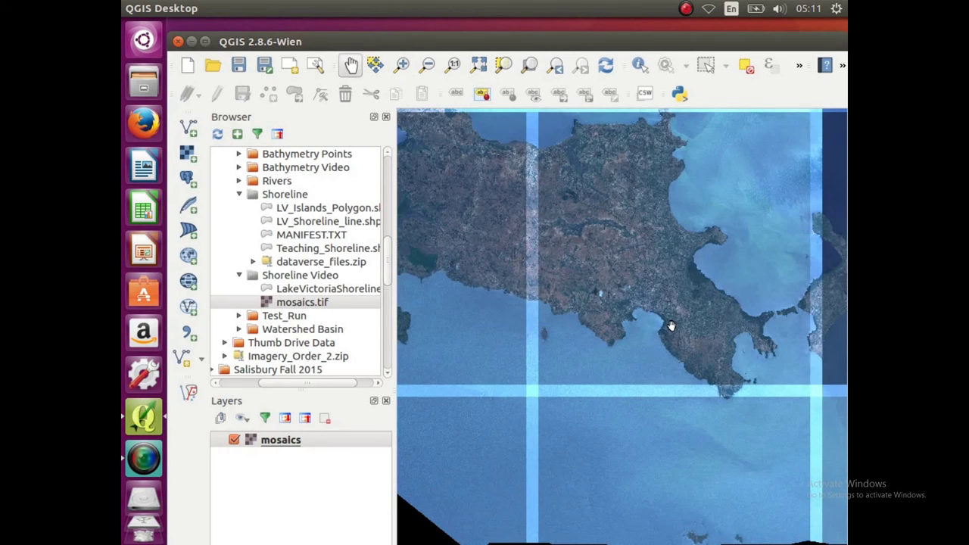
Zoom the map to the full extent of the mosaics layer.
scroll(673, 322, up, 1)
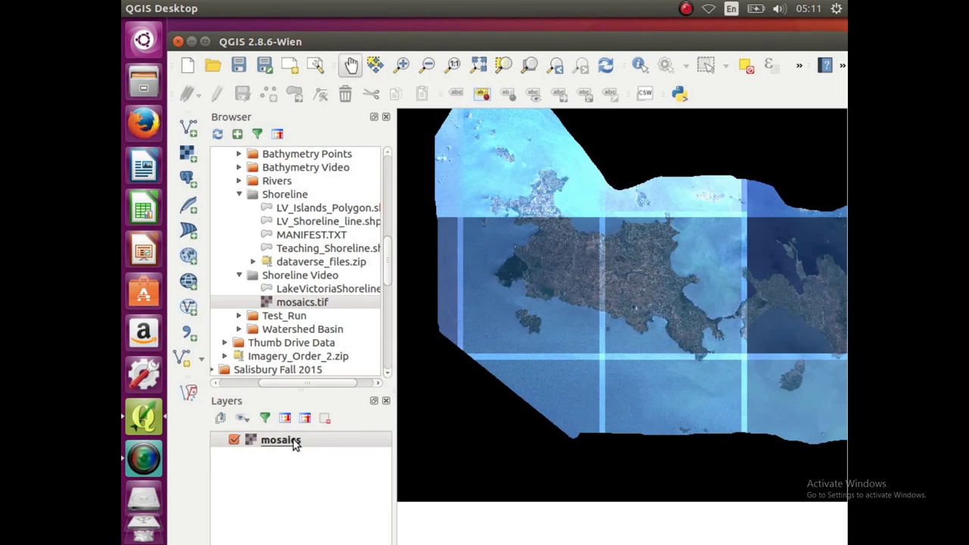
right_click(294, 444)
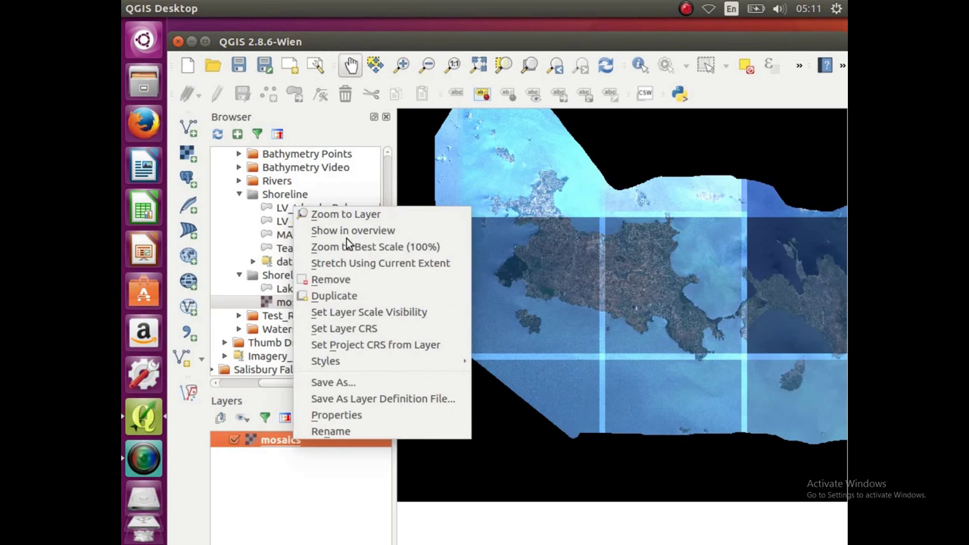
click(374, 217)
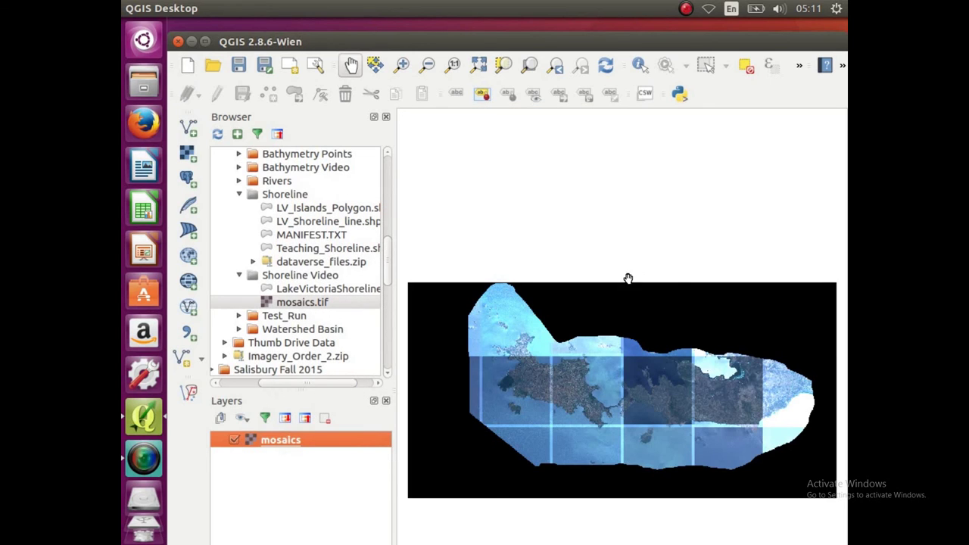
Identify a black border pixel to confirm it reads 0 in every band, then close the results.
click(638, 66)
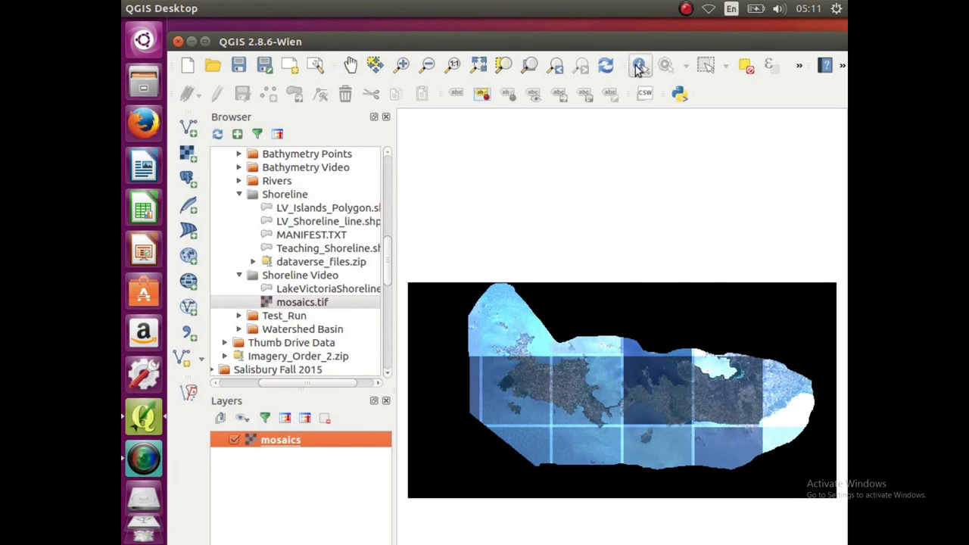
click(656, 301)
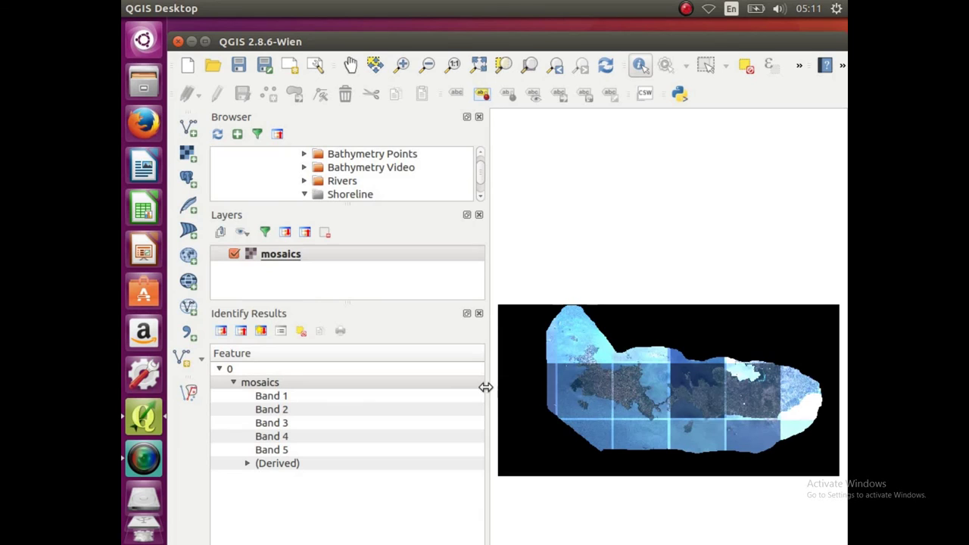
drag(486, 387, 627, 392)
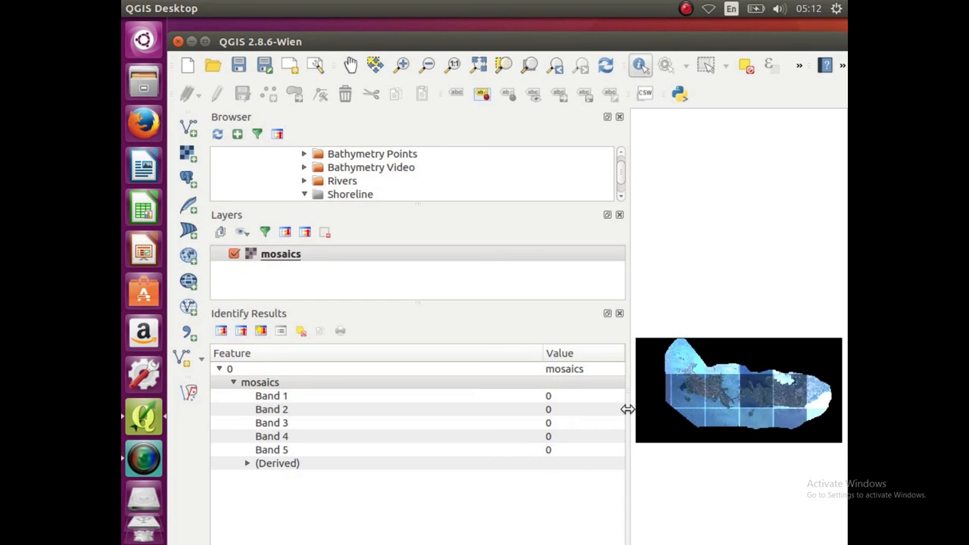
drag(630, 407, 415, 425)
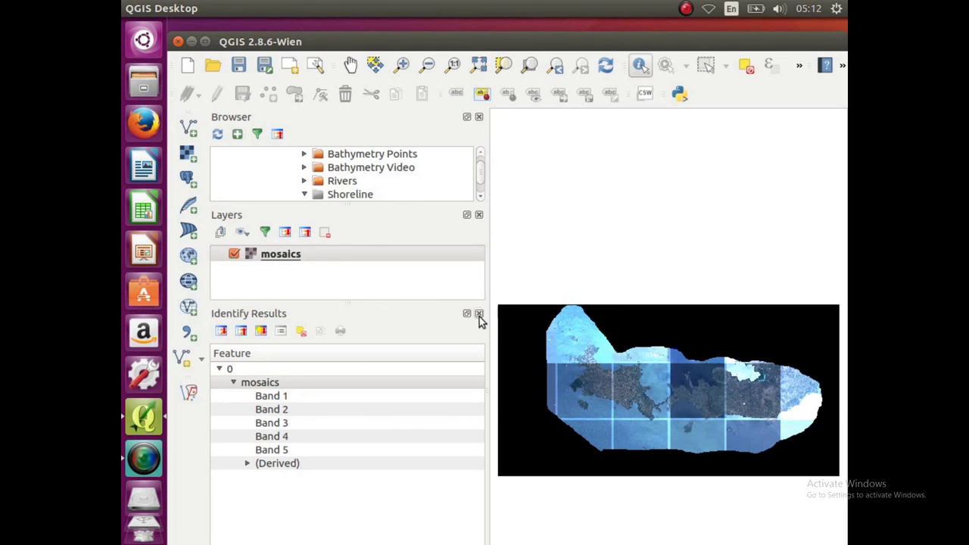
click(478, 313)
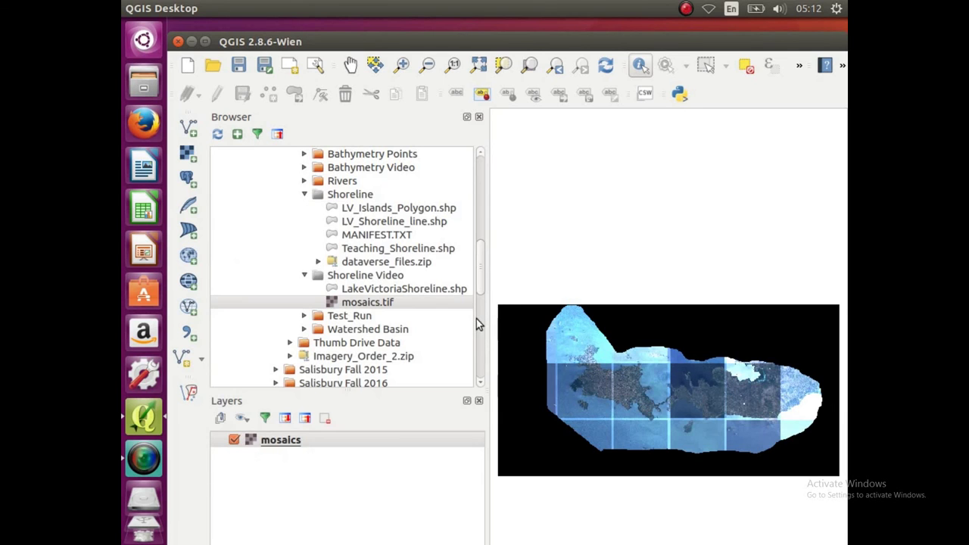
Add 0 as an additional no-data value in the mosaics layer's Transparency settings.
right_click(284, 445)
click(329, 410)
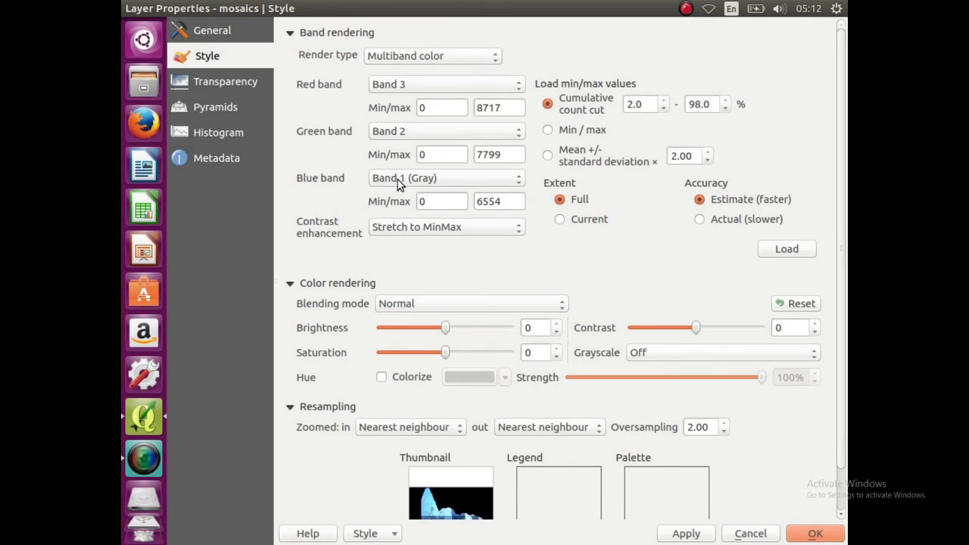
click(254, 84)
click(751, 66)
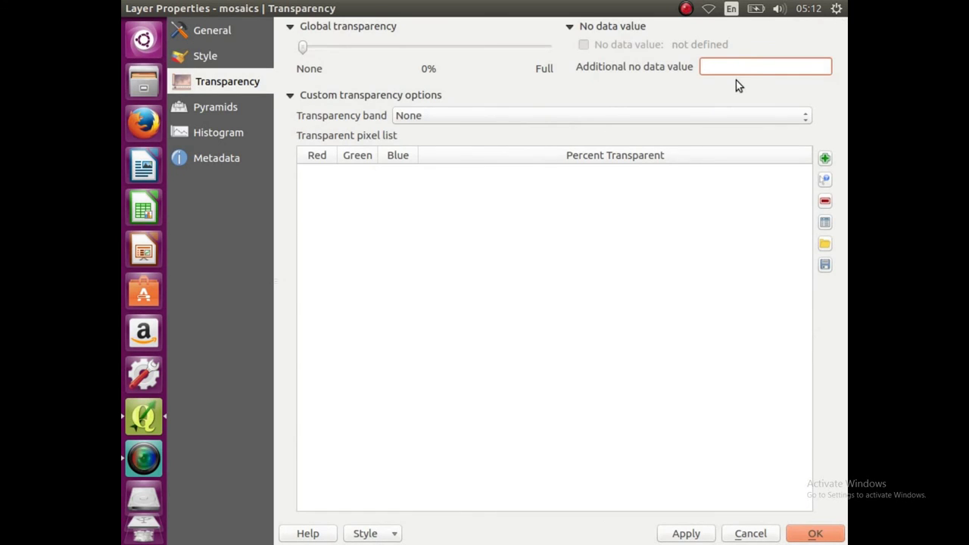
text(0)
click(814, 533)
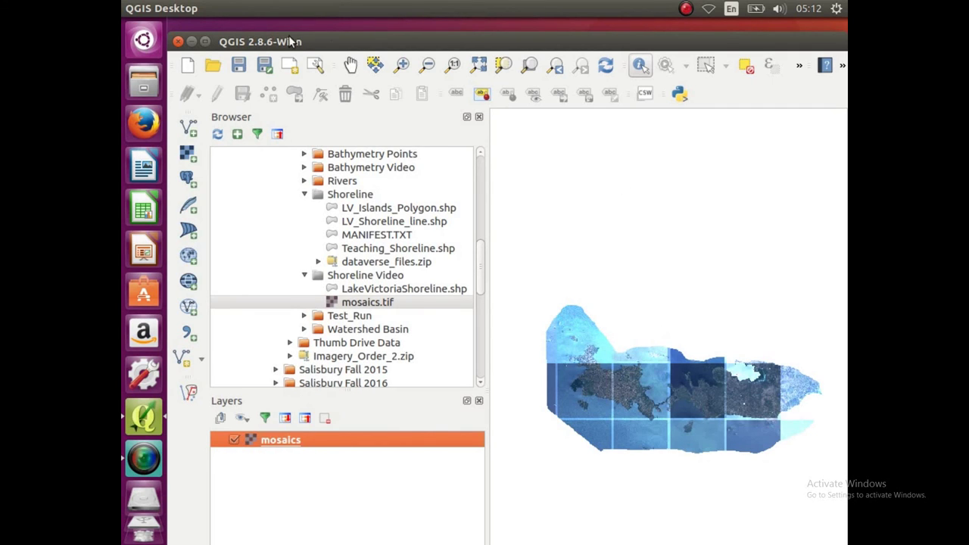
Pan the mosaic, narrow the side panels, and maximise the QGIS window.
click(351, 65)
drag(572, 313, 553, 312)
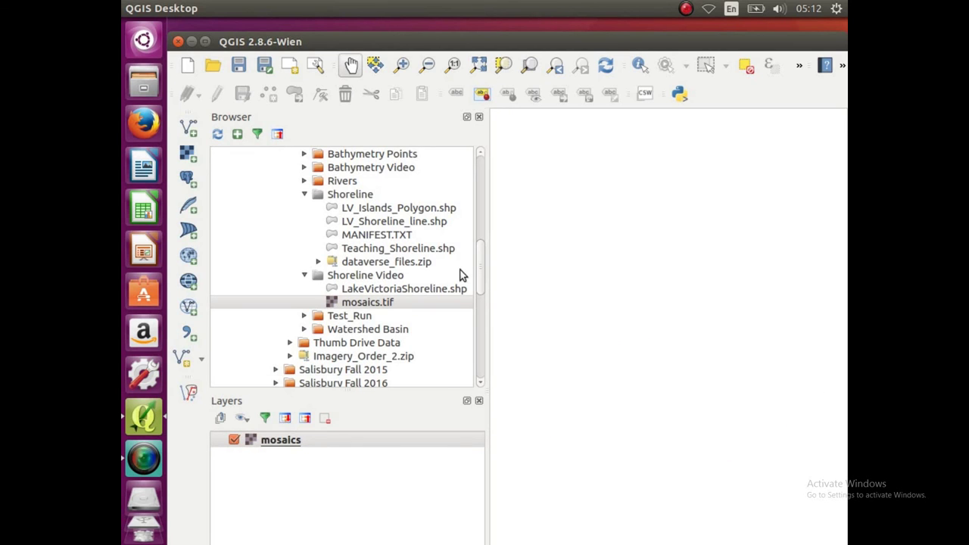
drag(460, 270, 311, 277)
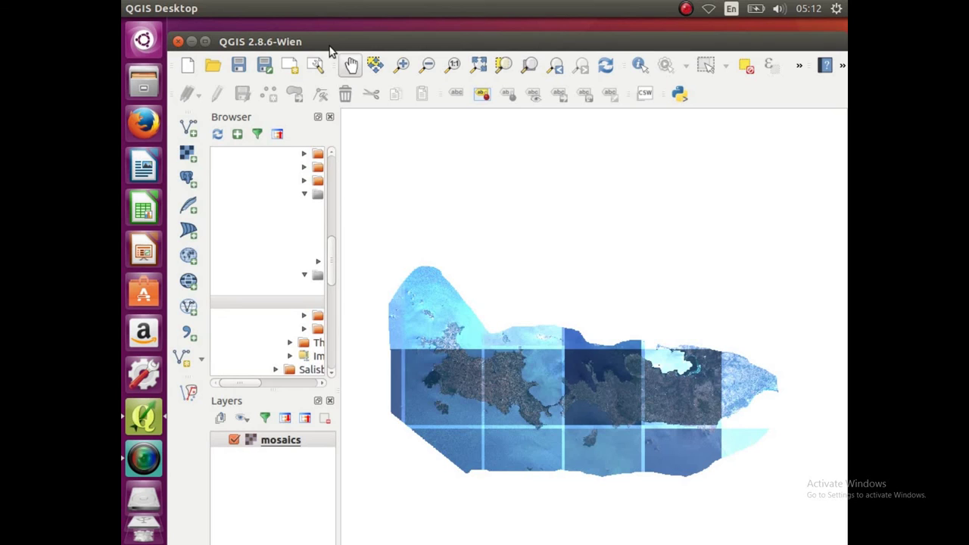
click(206, 42)
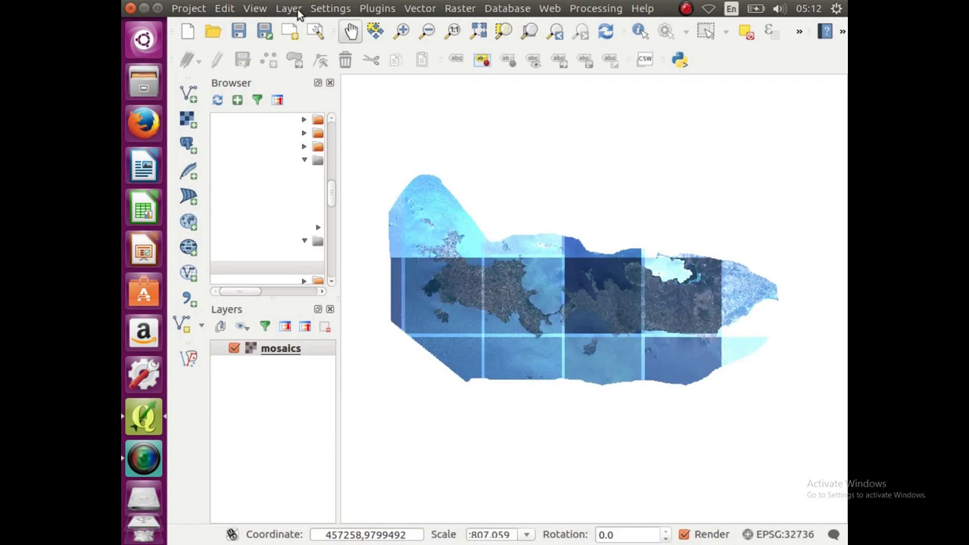
Create a new polygon shapefile layer in EPSG:102024 Africa_Lambert_Conformal_Conic.
click(301, 12)
mouse_move(302, 24)
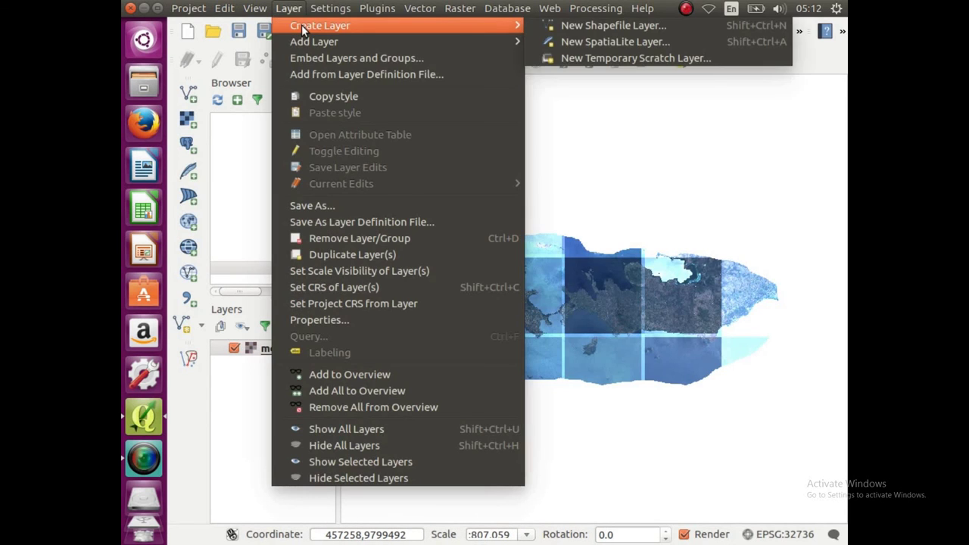
click(592, 25)
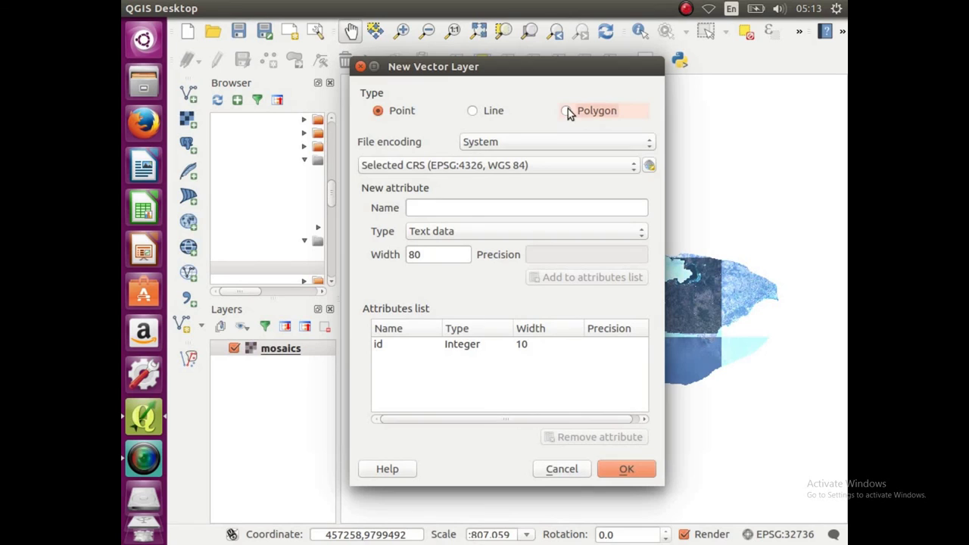
click(567, 109)
click(631, 167)
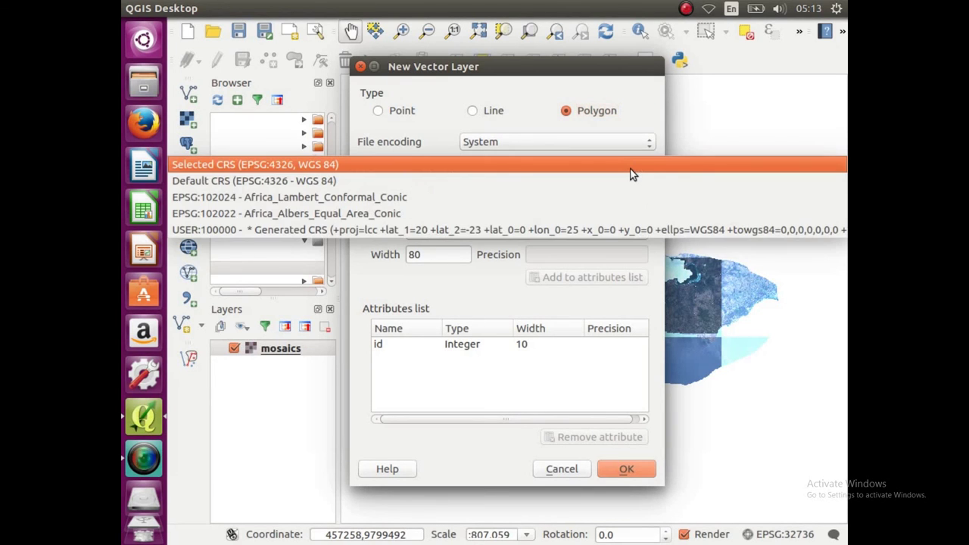
click(573, 201)
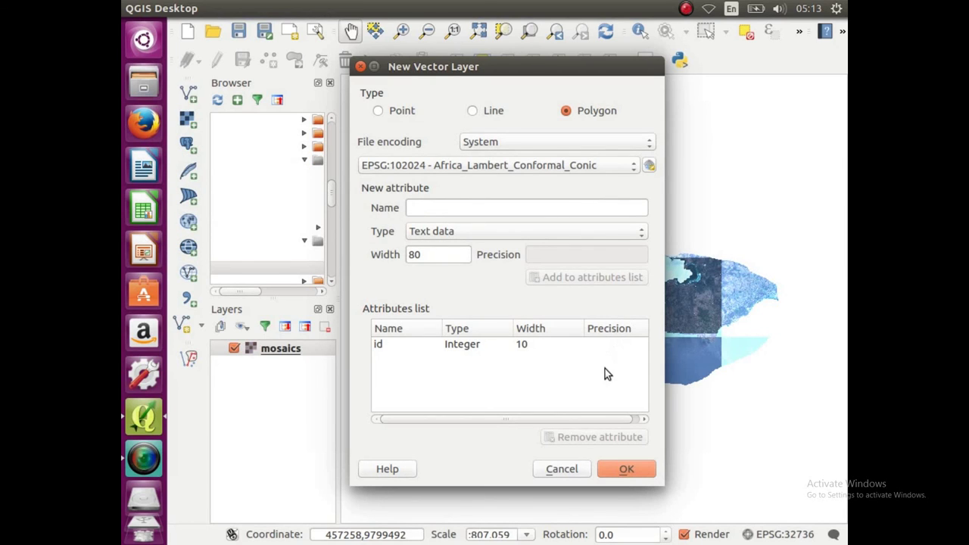
click(614, 467)
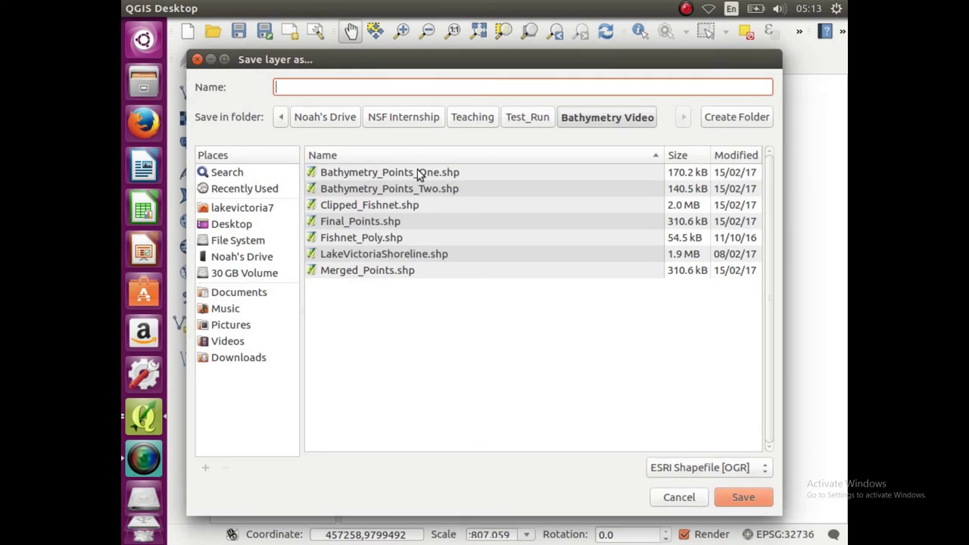
Save the new layer as ShoreLine in the Teaching > Shoreline Video folder.
click(490, 117)
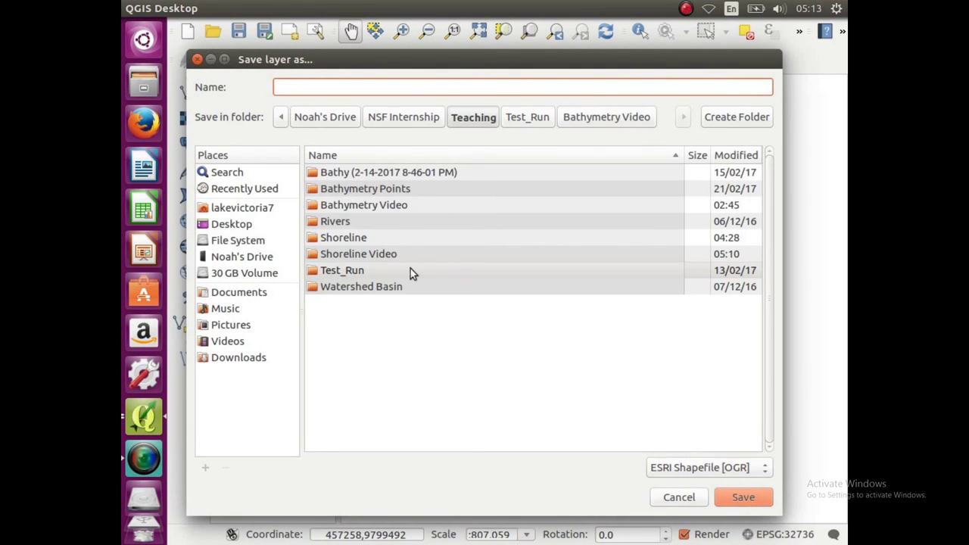
double_click(391, 255)
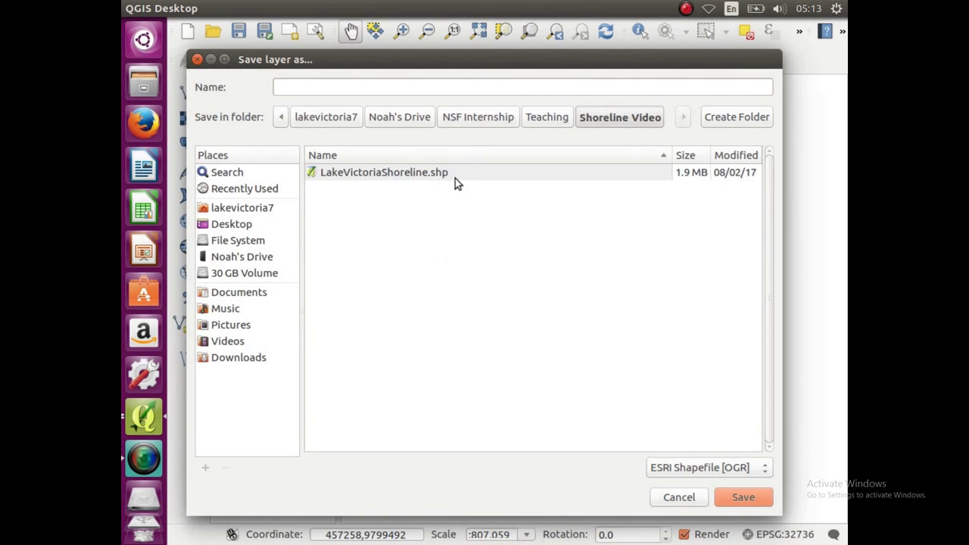
click(363, 87)
text(ShoreLine)
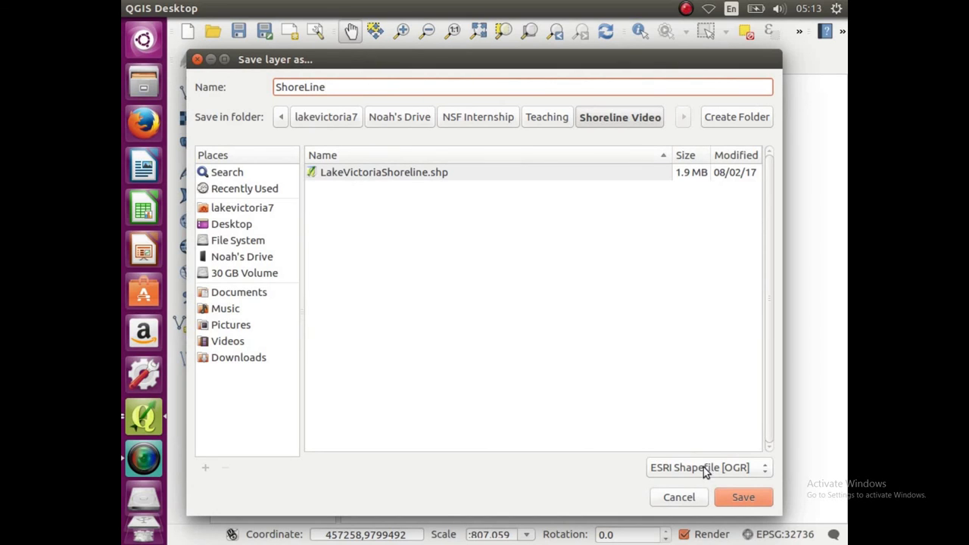
click(739, 499)
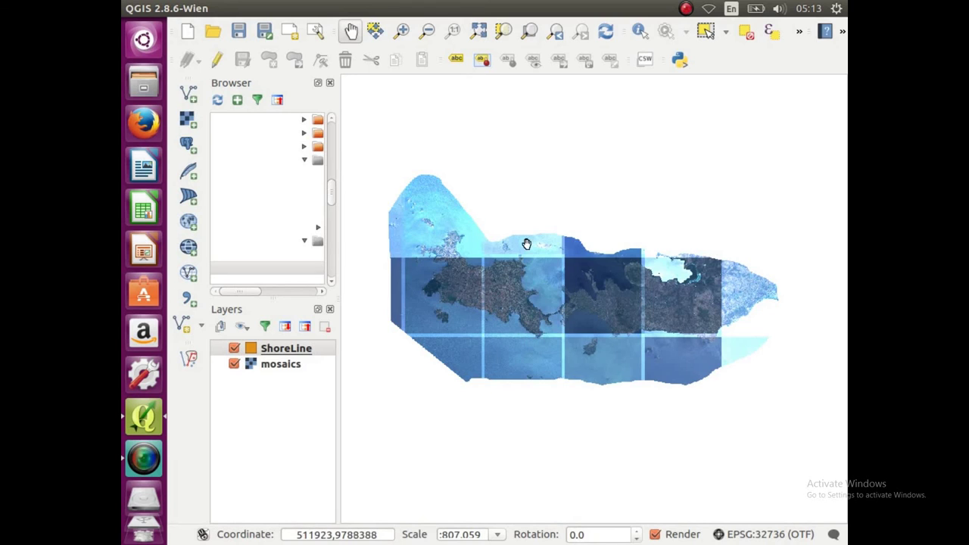
Start editing ShoreLine and draw a rectangular polygon around the whole mosaic.
click(282, 351)
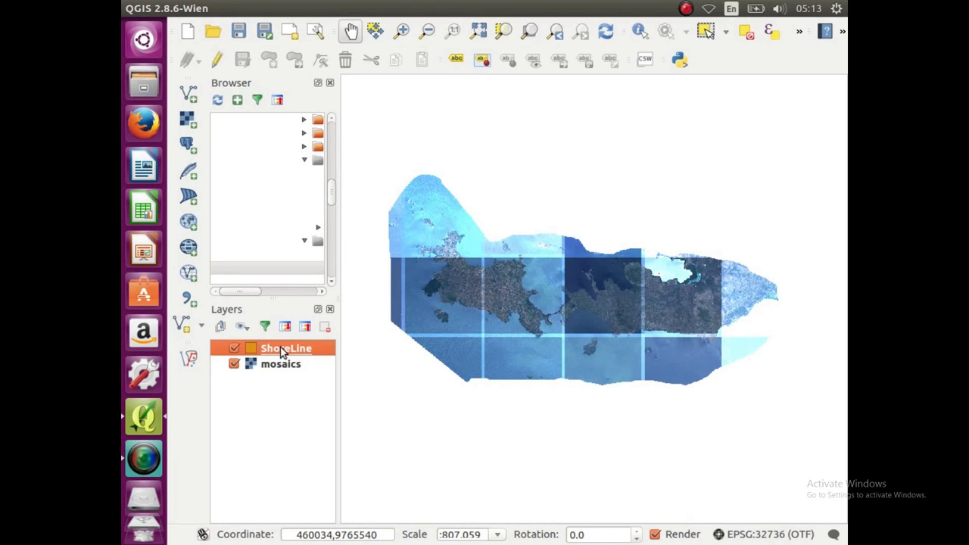
click(216, 60)
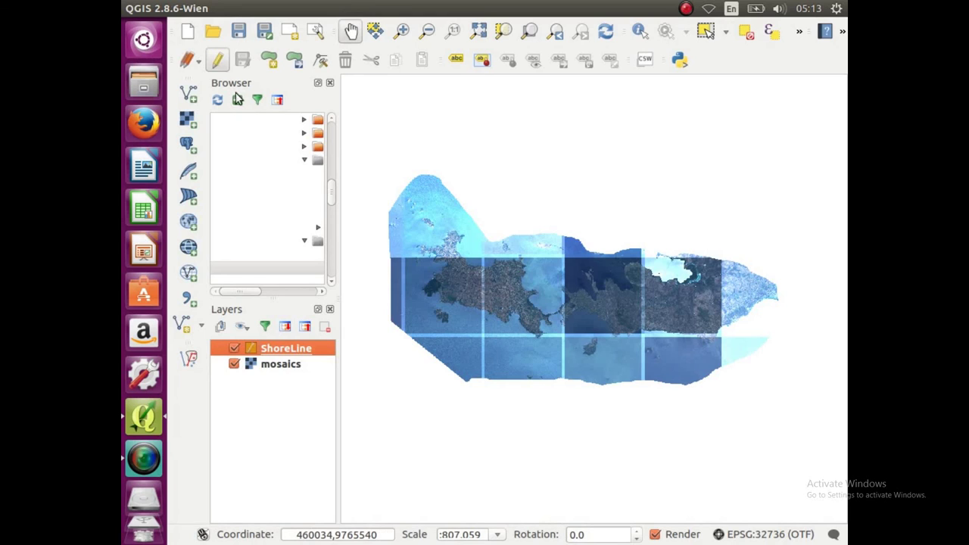
click(271, 60)
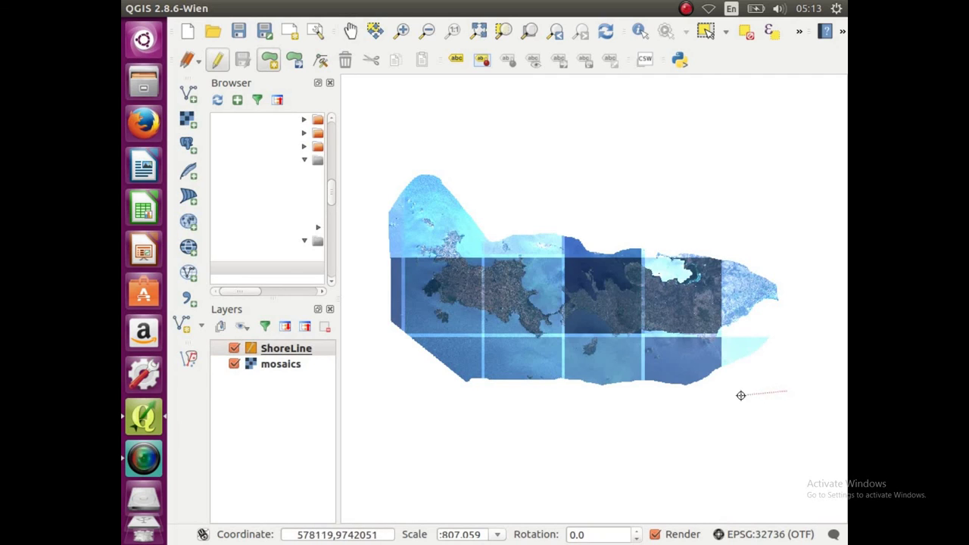
click(375, 394)
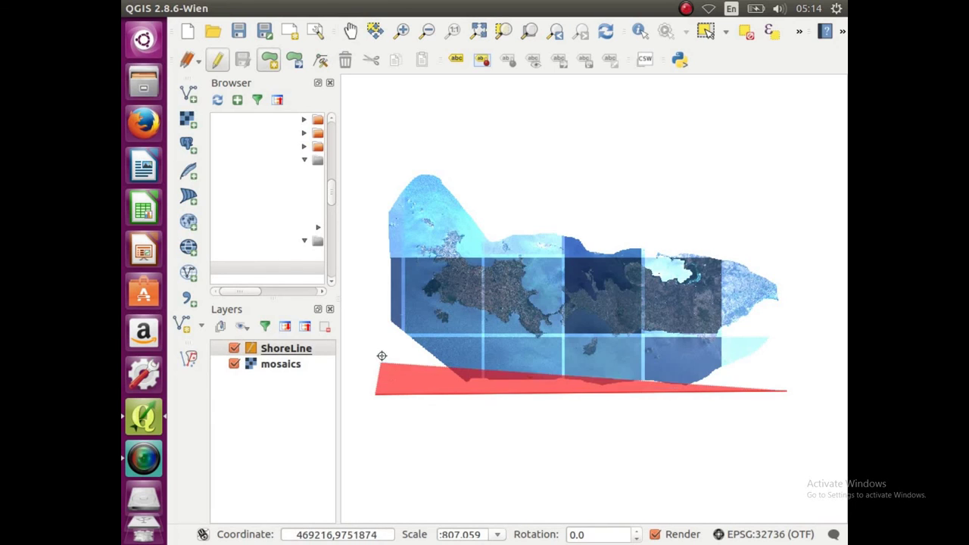
click(374, 161)
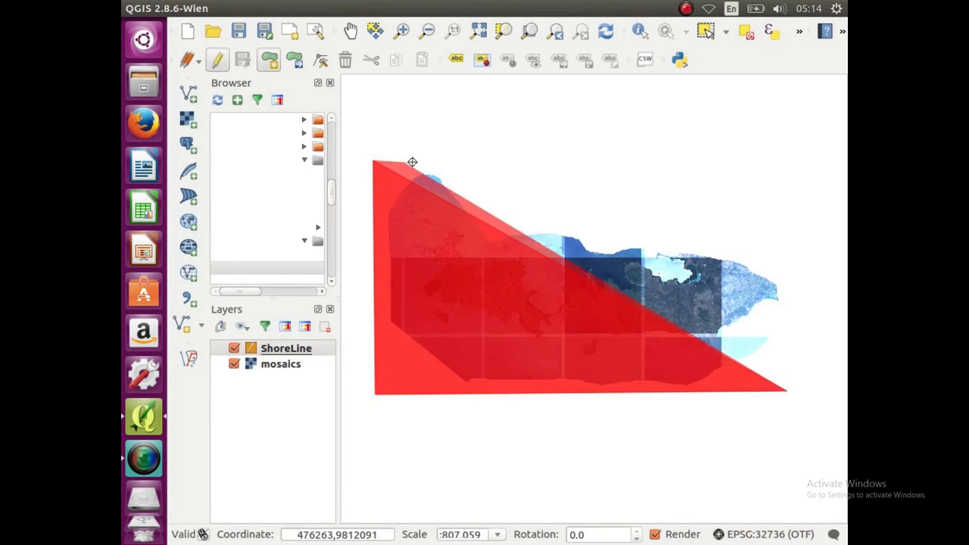
click(785, 161)
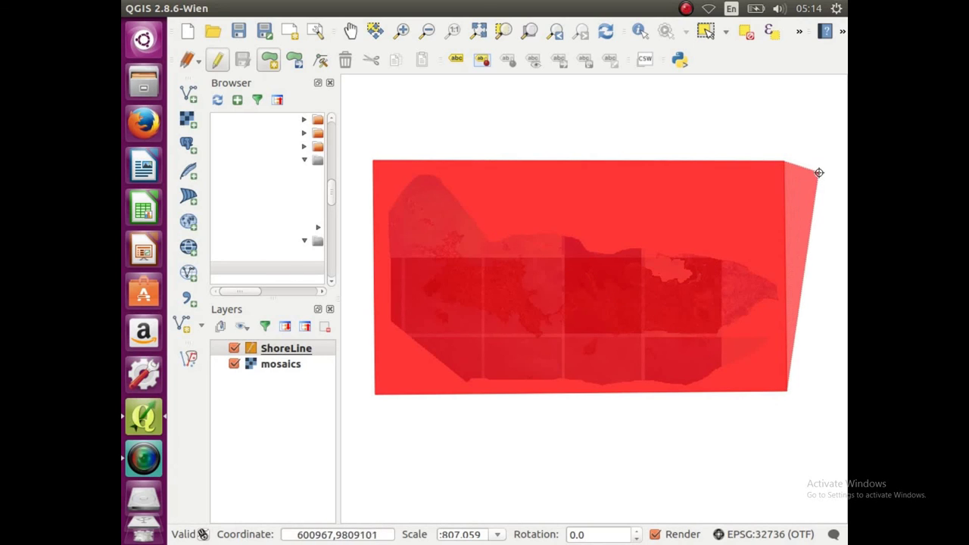
right_click(818, 174)
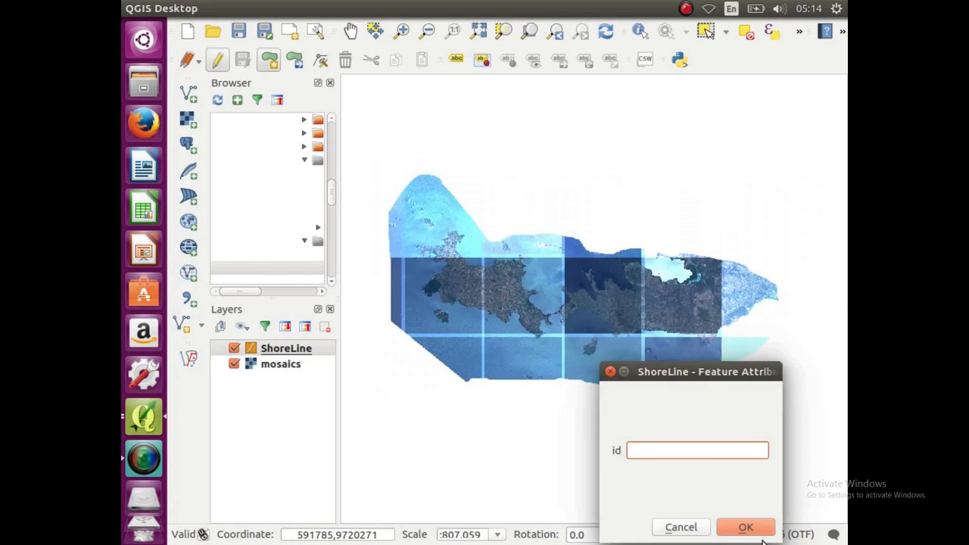
Give the polygon id 1, then stop editing and save the ShoreLine edits.
drag(723, 371, 654, 245)
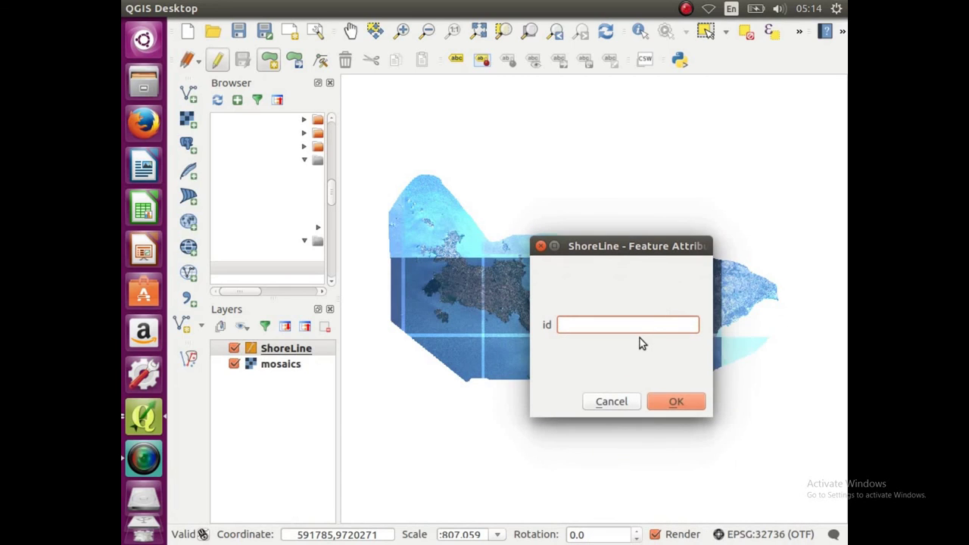
text(1)
click(677, 403)
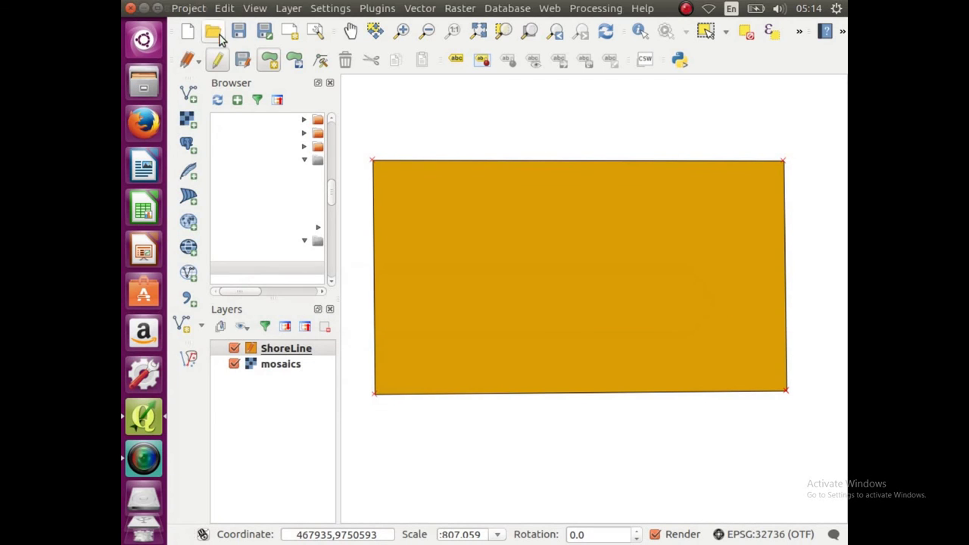
click(217, 60)
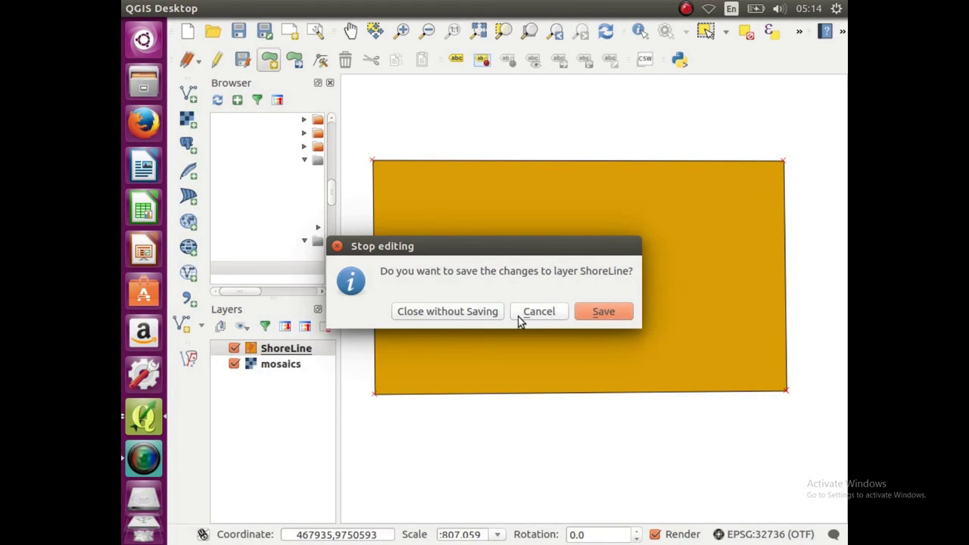
click(602, 313)
Set the ShoreLine Simple fill colour to transparent so only the outline shows.
right_click(271, 348)
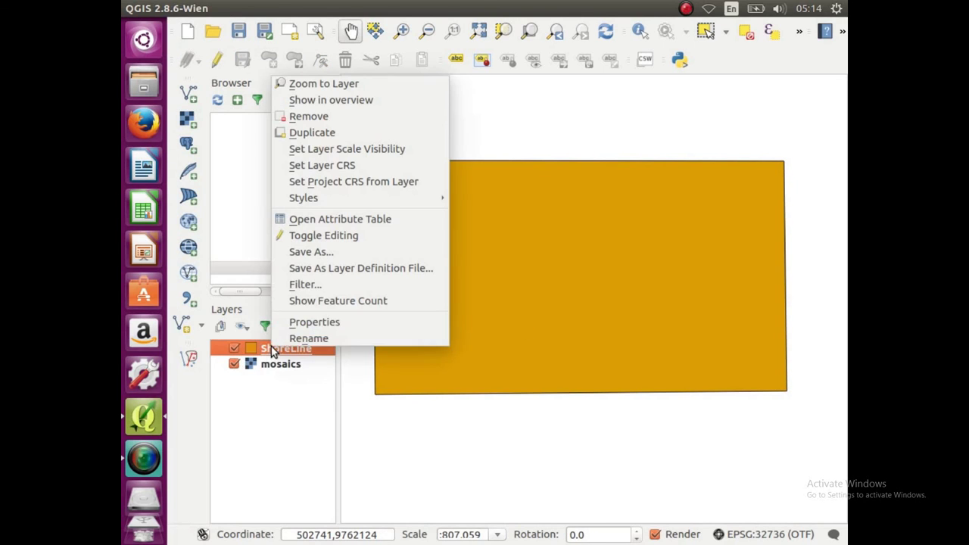
click(324, 320)
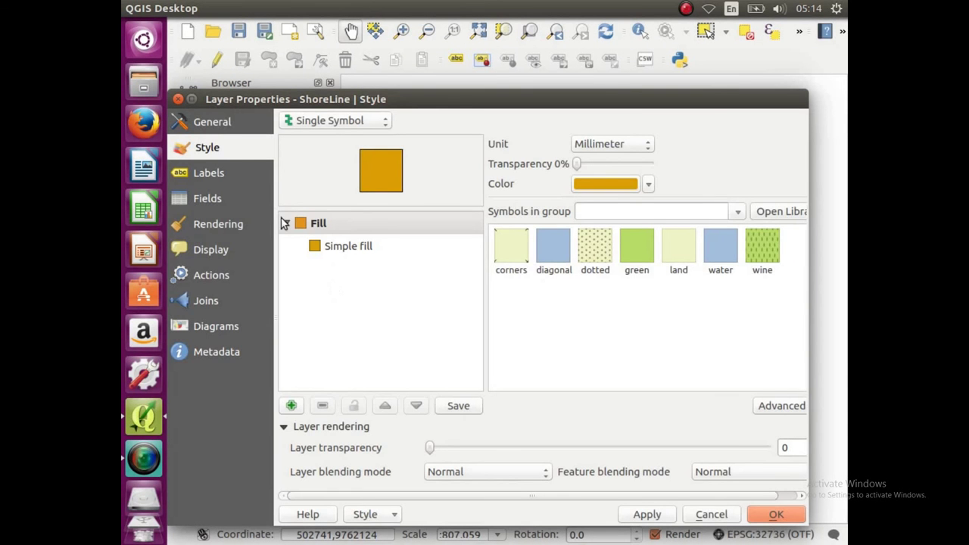
click(648, 186)
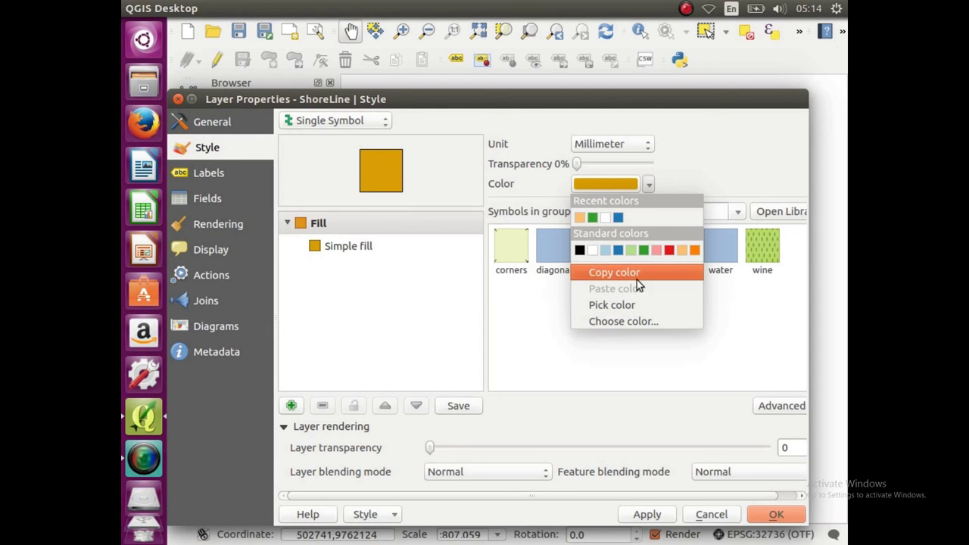
click(627, 322)
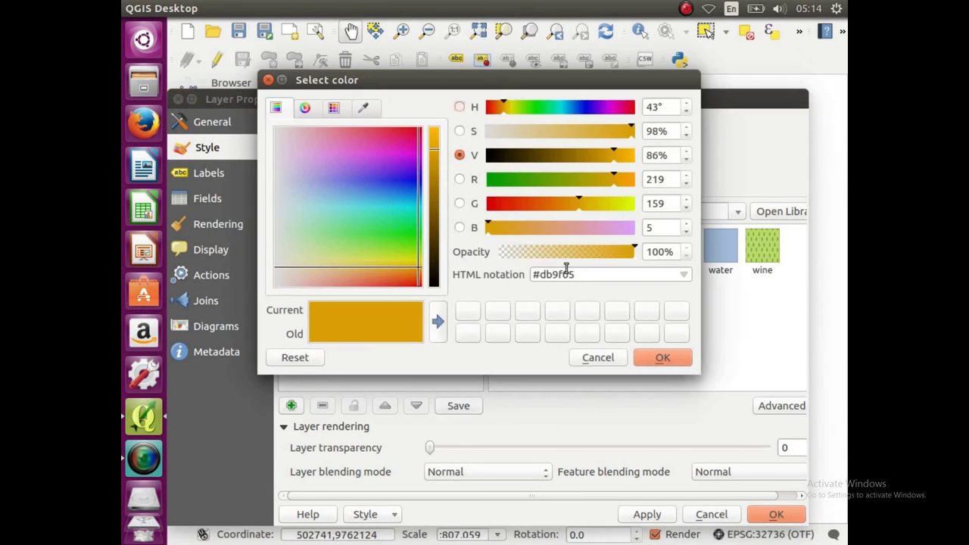
click(599, 359)
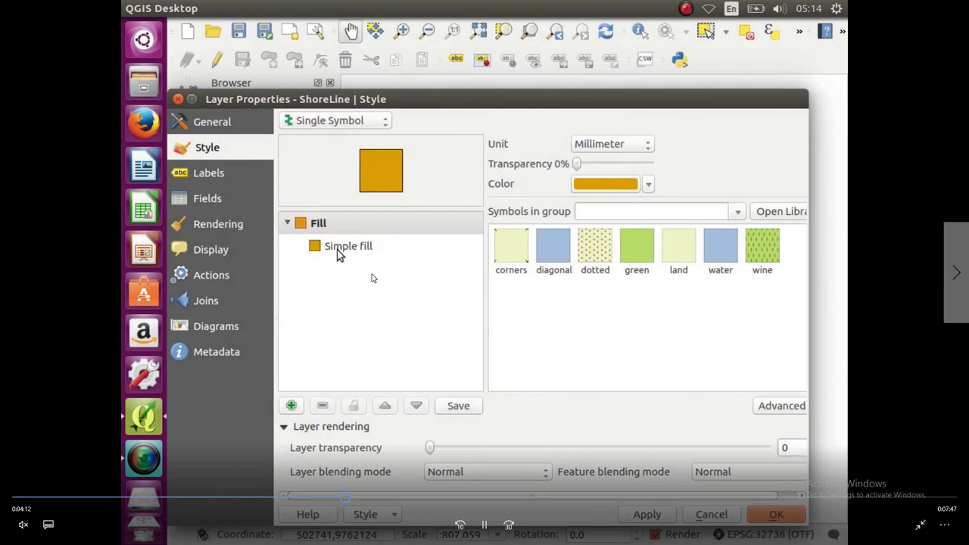
click(319, 248)
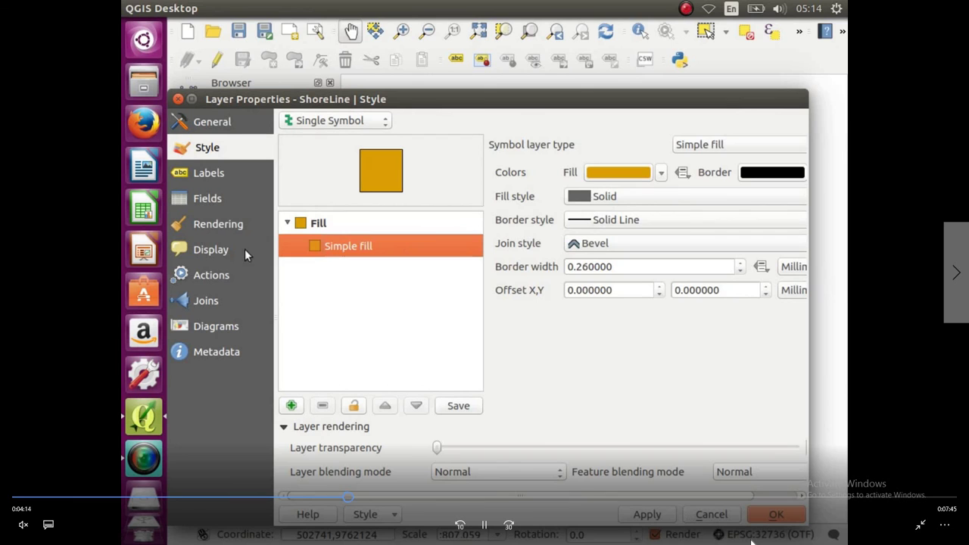
click(592, 200)
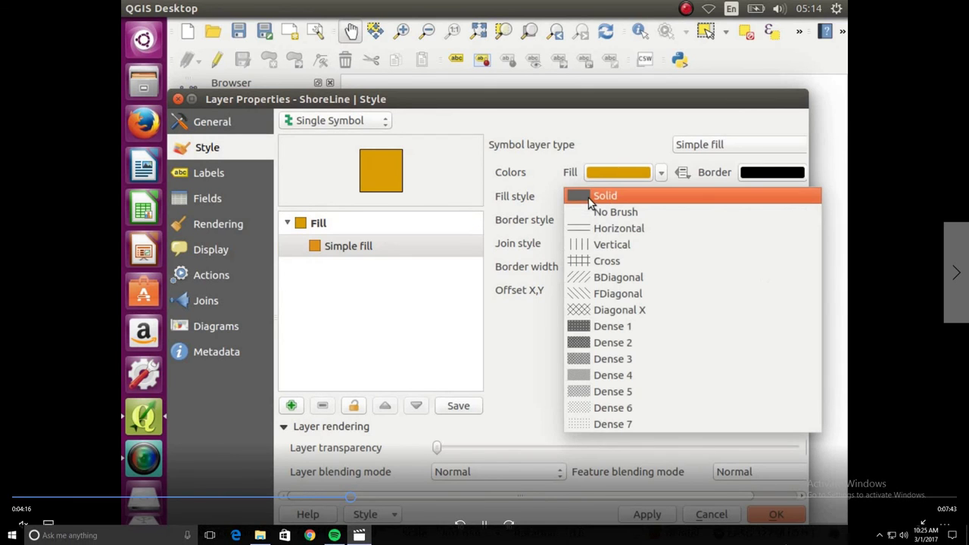
click(592, 198)
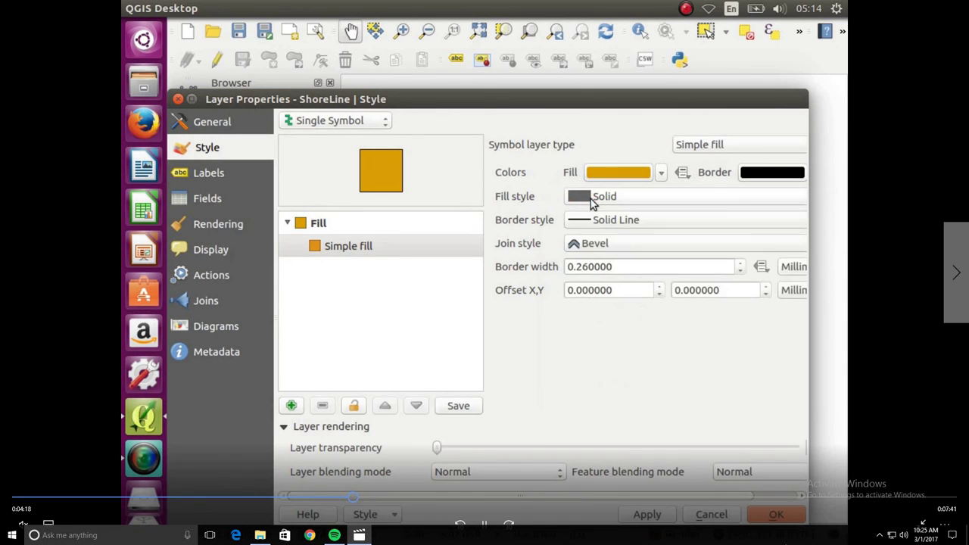
click(662, 174)
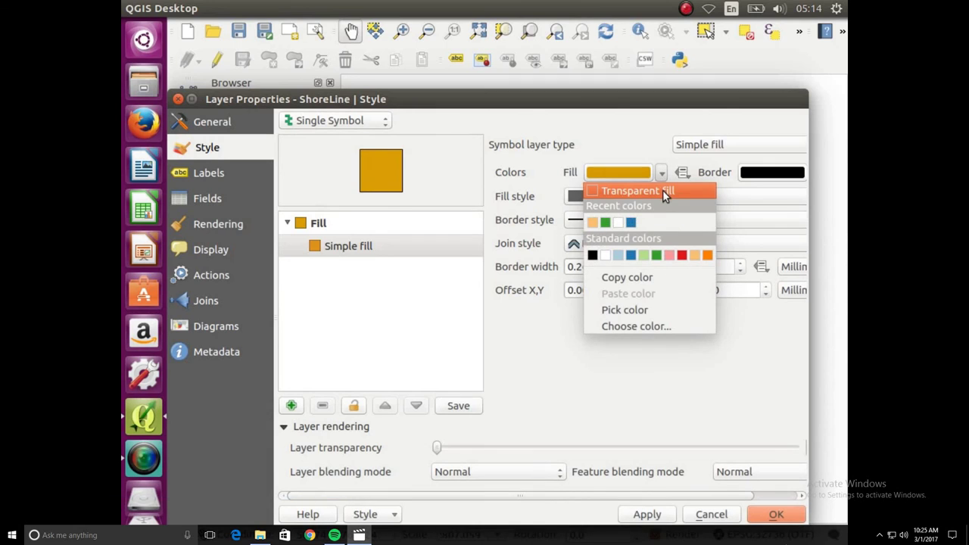
click(663, 190)
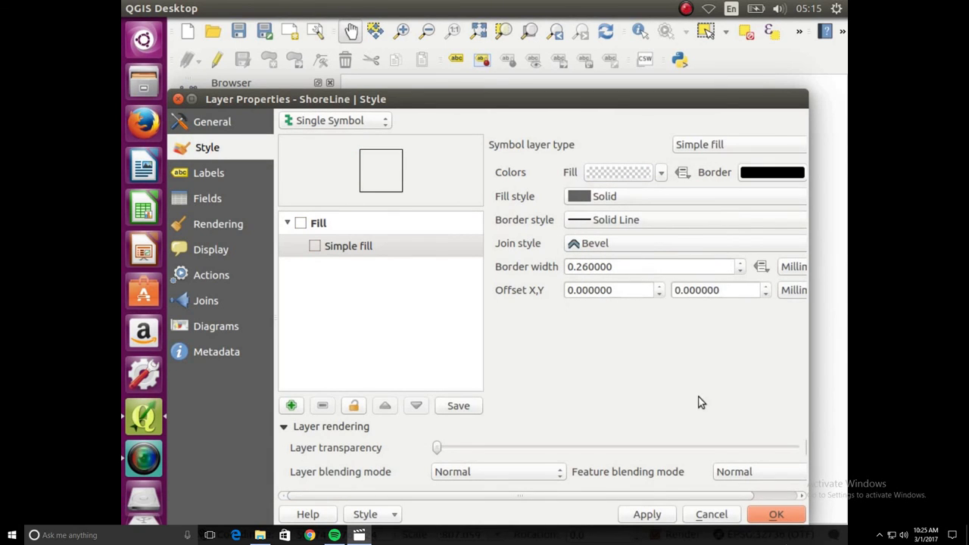
click(772, 515)
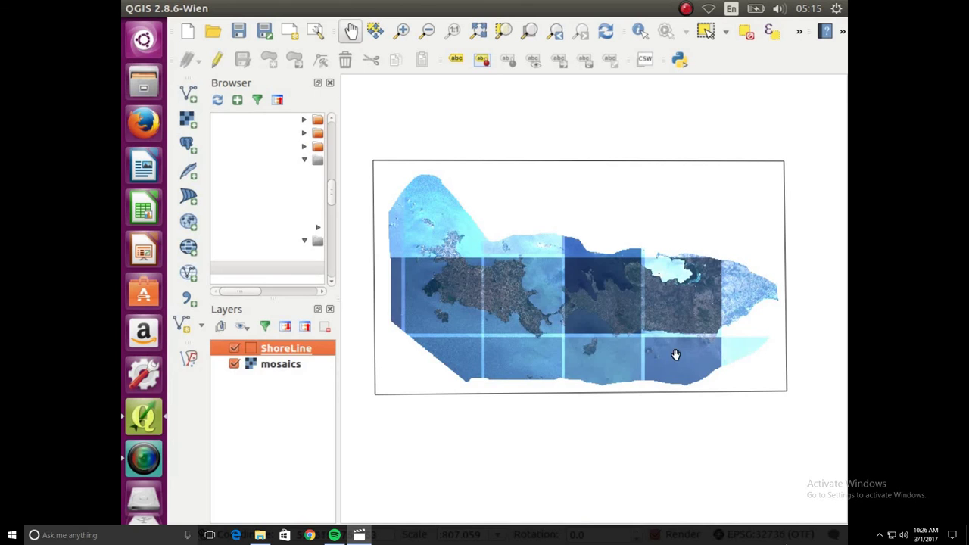
Pan and zoom in closely on the lake's eastern shoreline near the rectangle's right edge.
drag(737, 316, 580, 326)
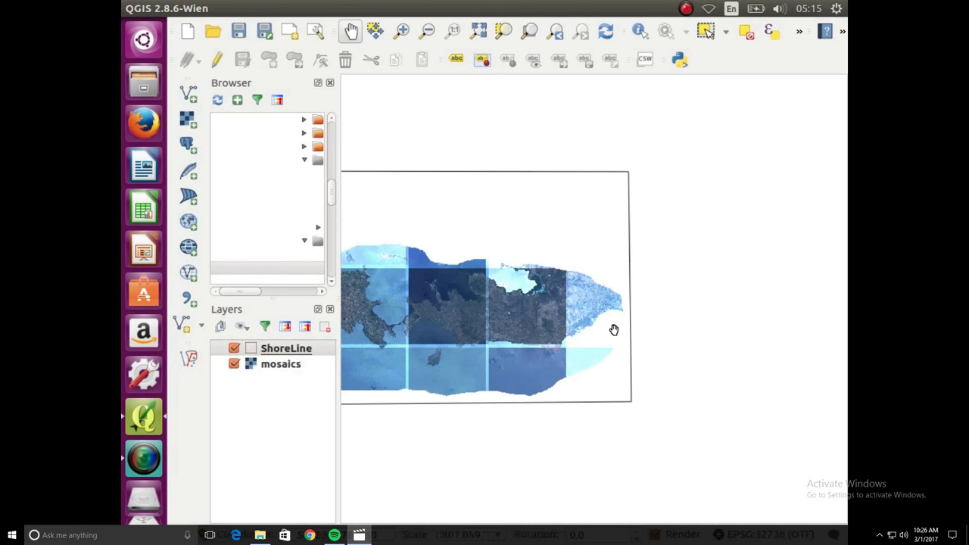
scroll(612, 322, up, 1)
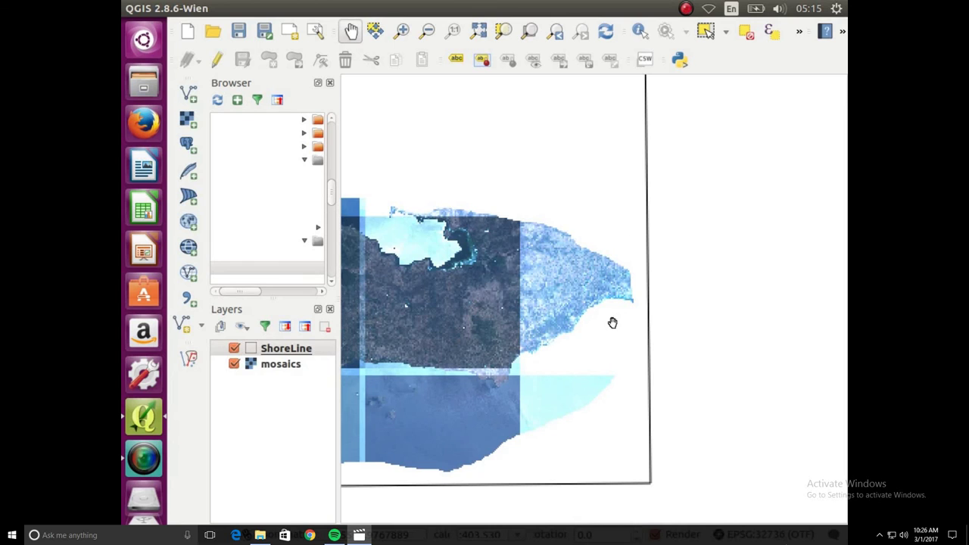
scroll(609, 327, up, 1)
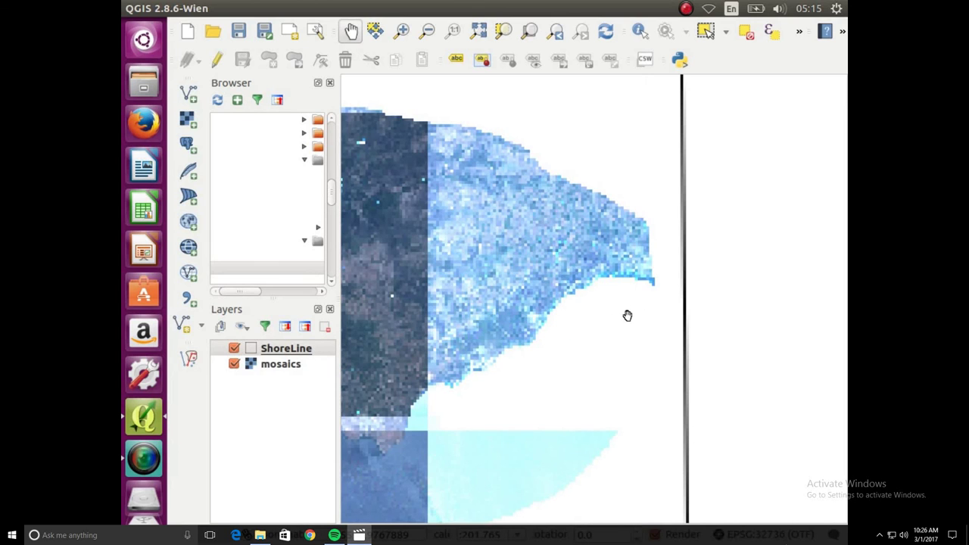
scroll(610, 319, up, 1)
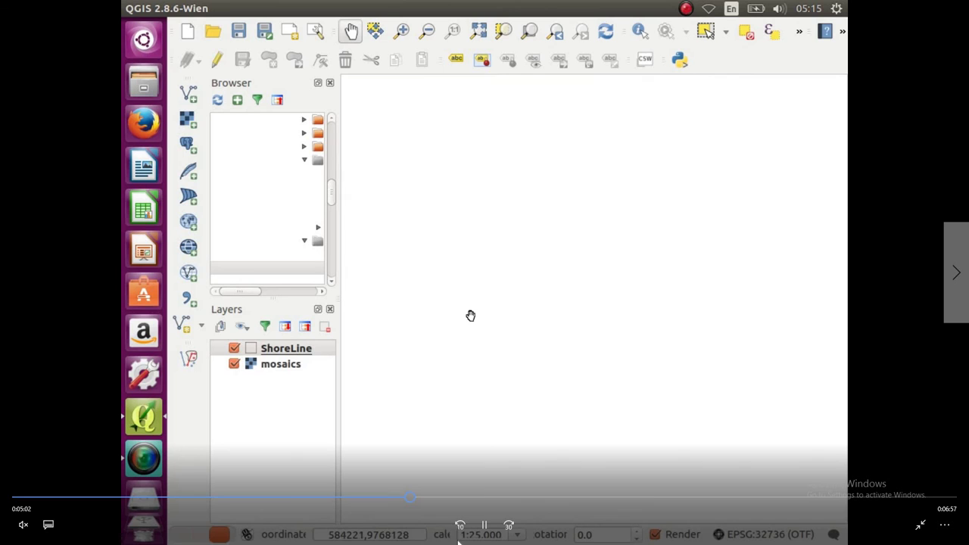
Set the map scale to 1:100,000 showing the eastern shoreline at the rectangle's edge.
click(920, 524)
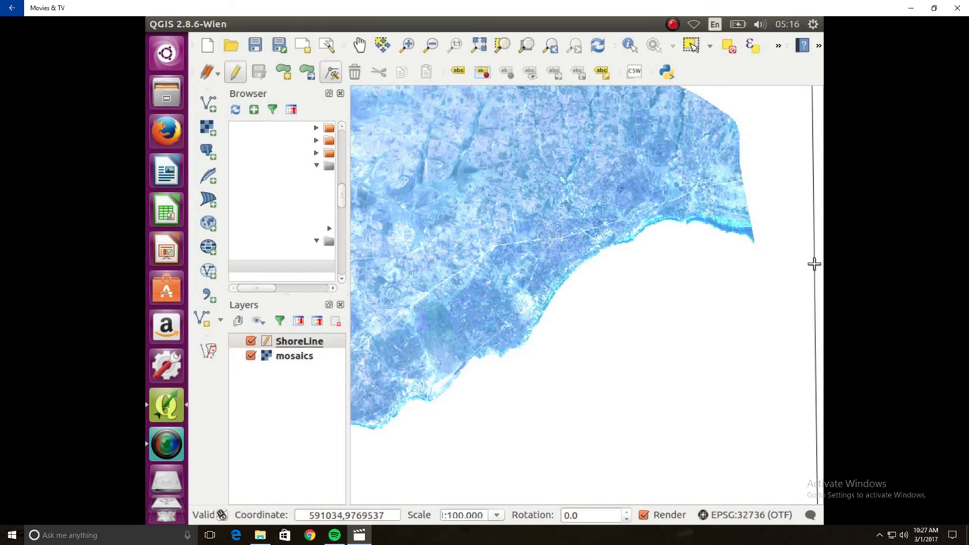
Bend the ShoreLine rectangle's outline to a vertex on the eastern shoreline's tip.
mouse_move(331, 76)
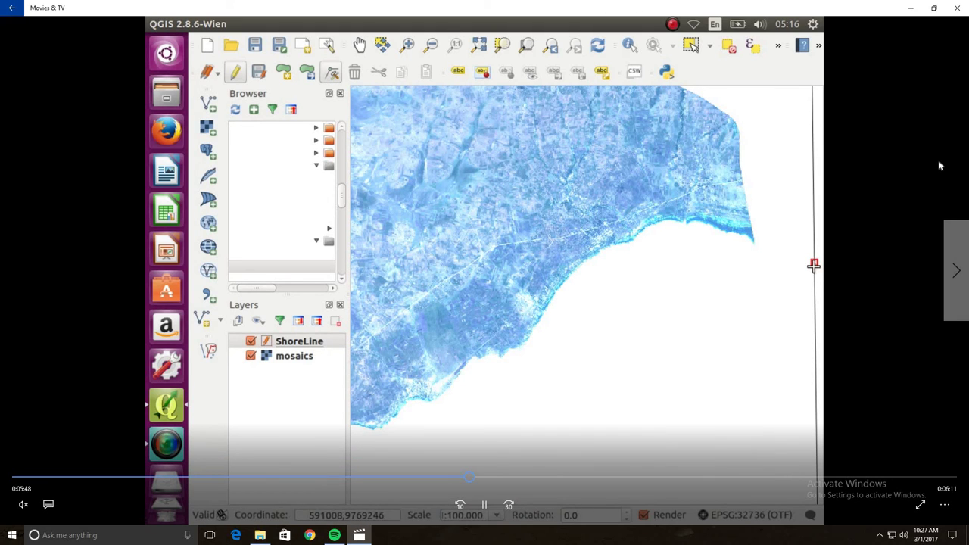
mouse_move(943, 164)
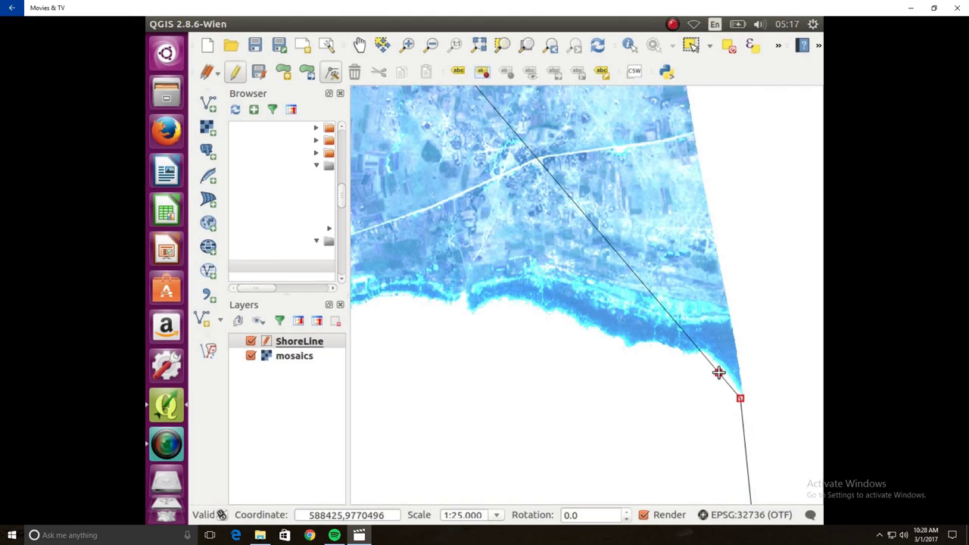
Add three nodes up the eastern coast and drag three existing ShoreLine nodes onto the water's edge.
click(727, 377)
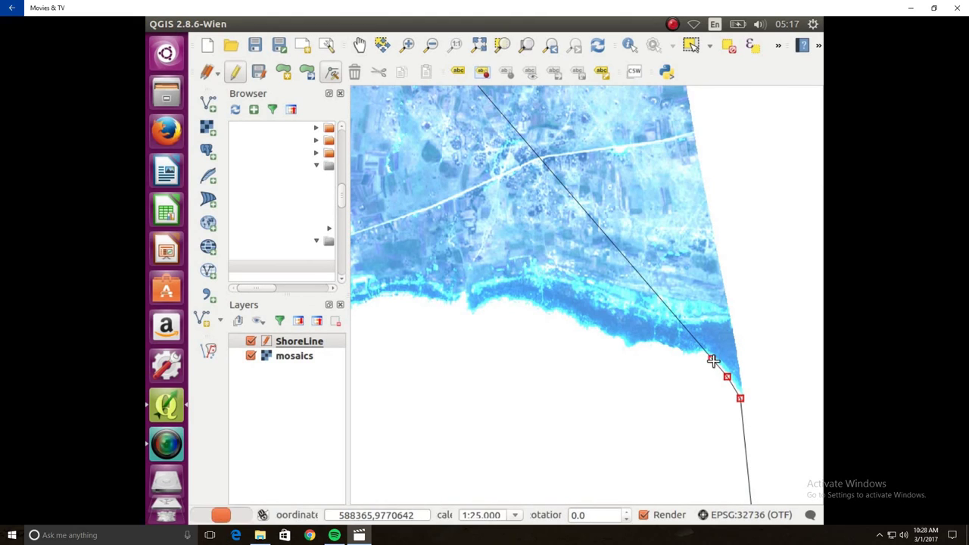
click(710, 359)
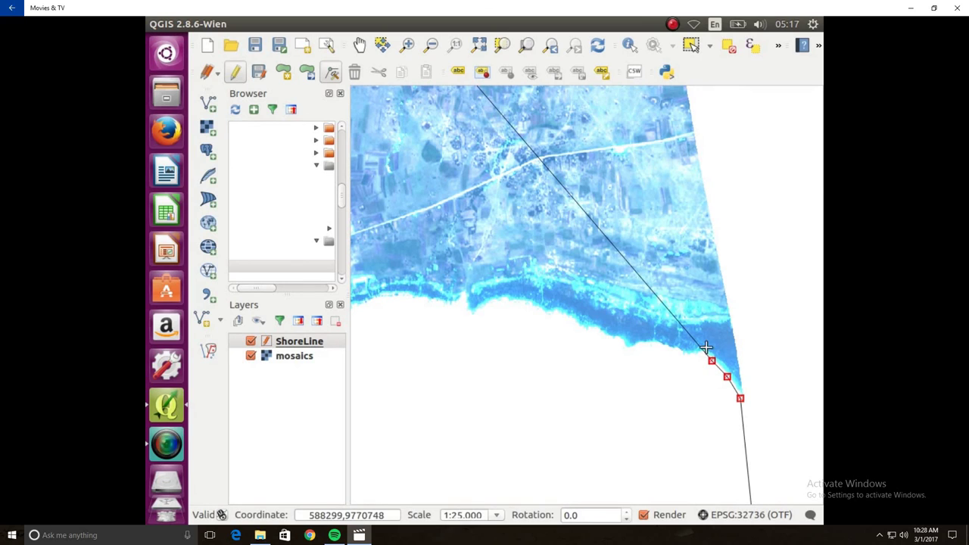
click(703, 353)
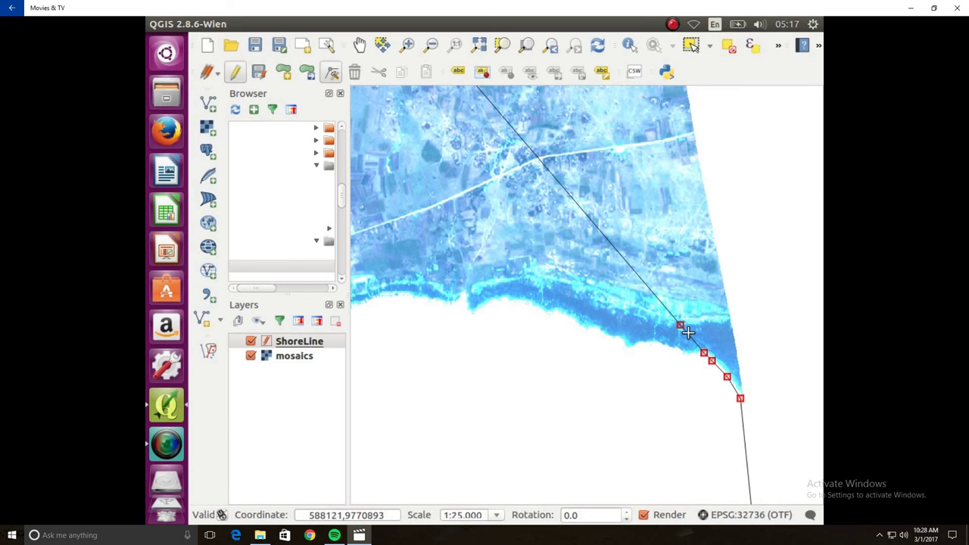
drag(688, 332, 654, 342)
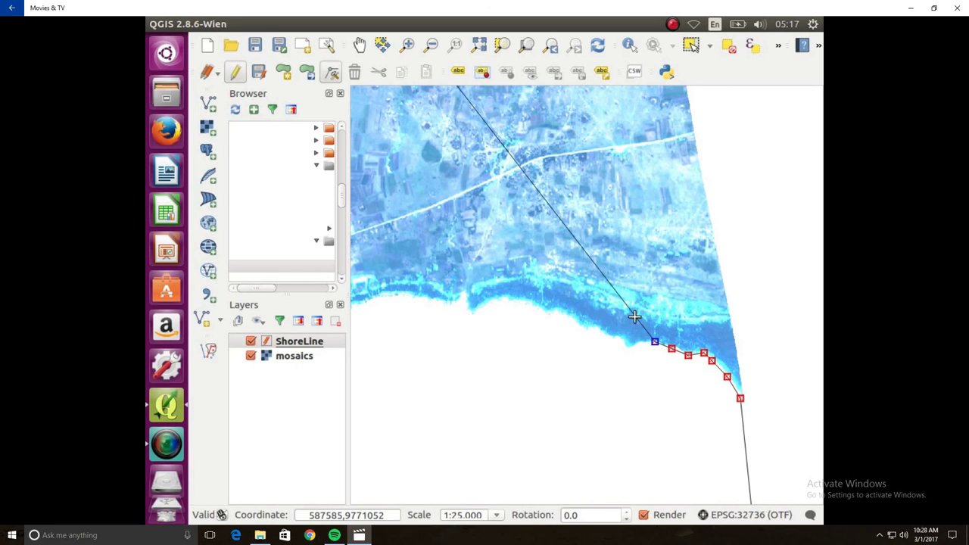
drag(643, 326, 629, 348)
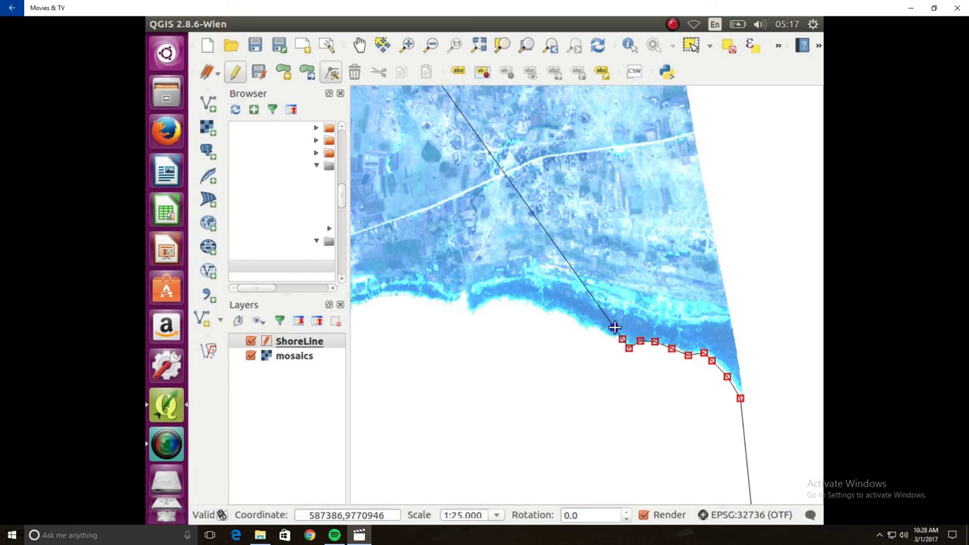
mouse_move(615, 327)
mouse_down()
mouse_move(568, 325)
mouse_move(583, 329)
mouse_up()
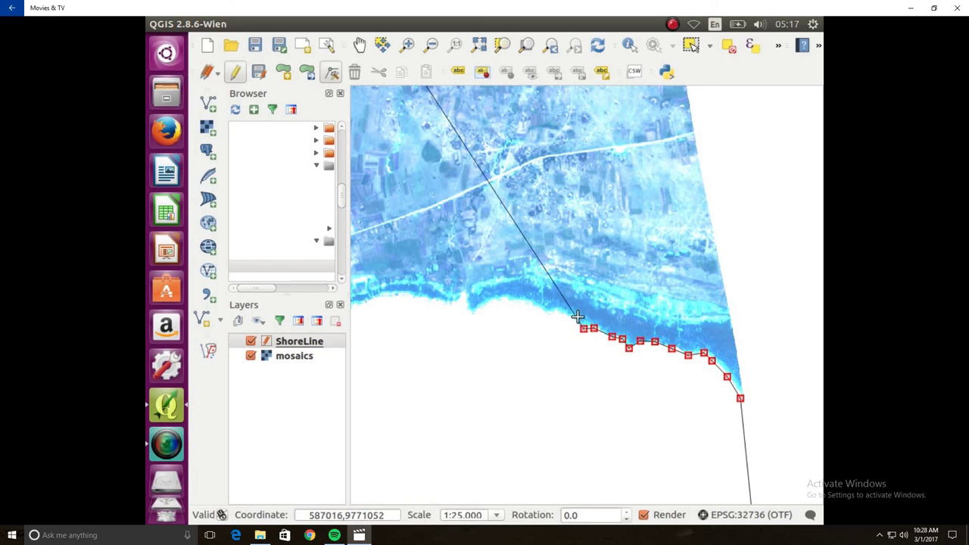
Add several nodes to the ShoreLine edge along the shore, dropping the new ones onto the shoreline.
double_click(571, 315)
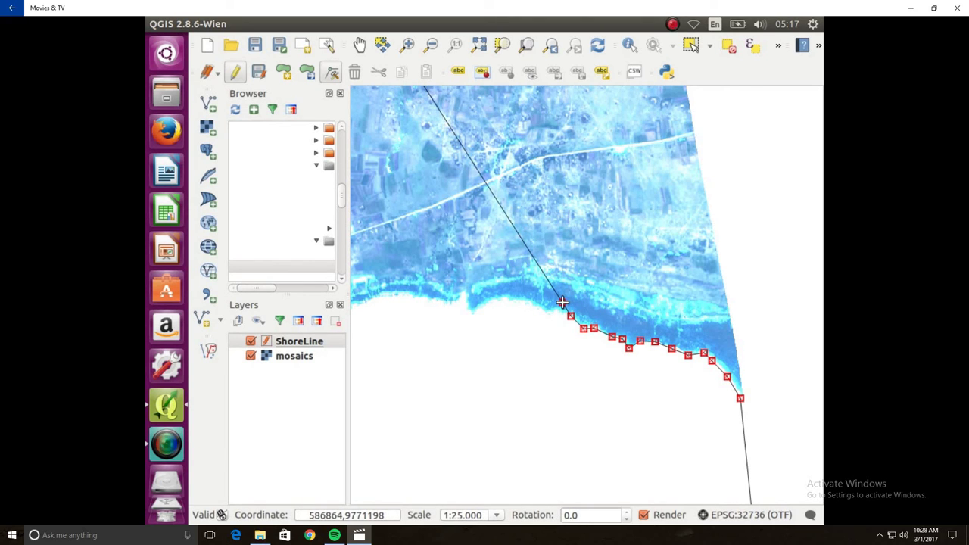
double_click(562, 302)
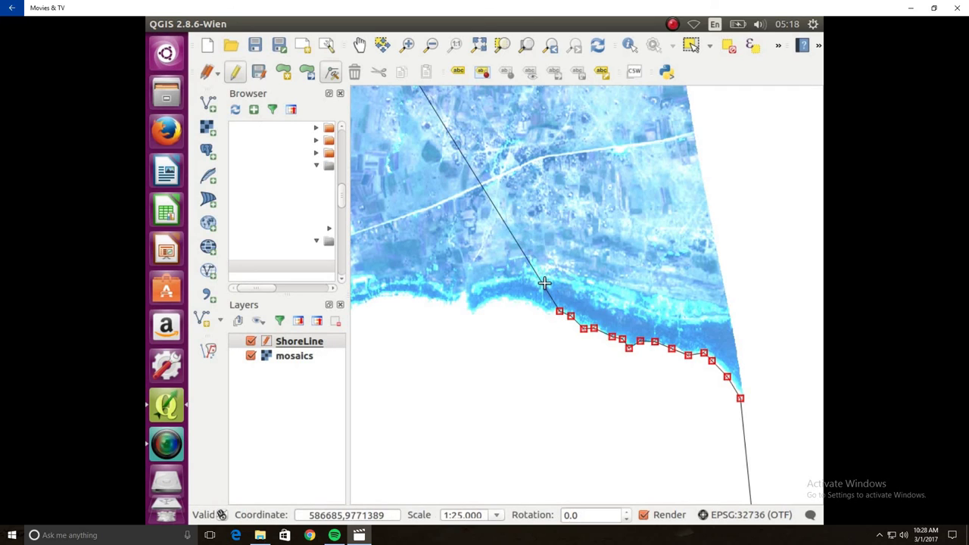
double_click(544, 285)
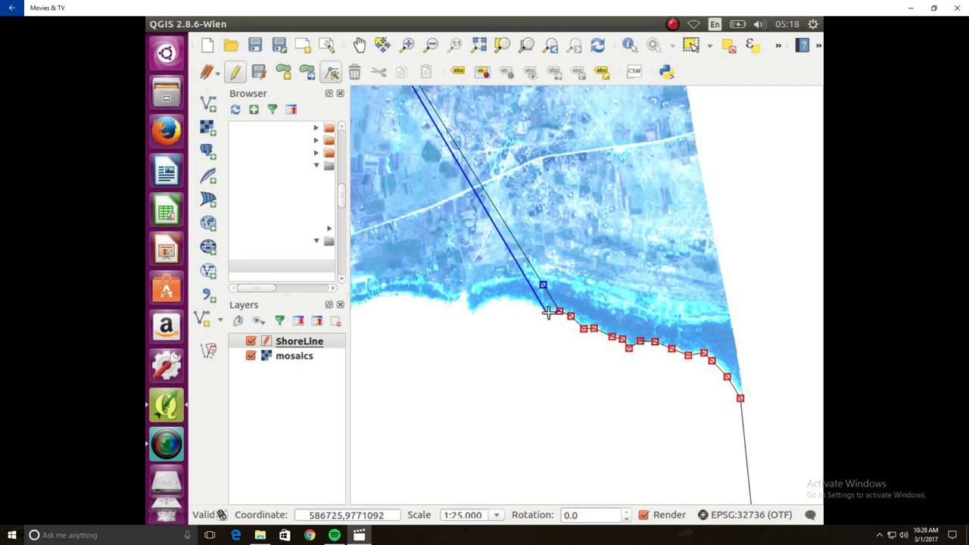
double_click(532, 289)
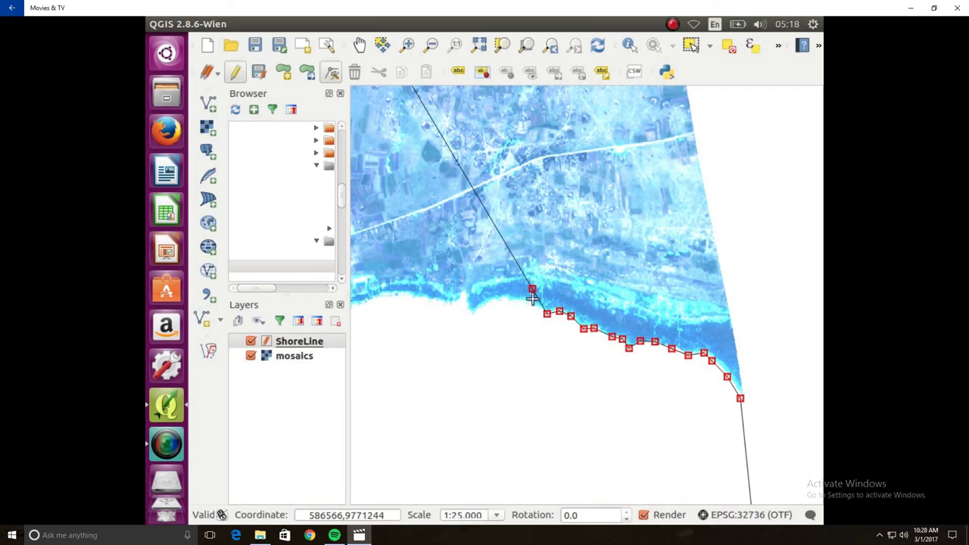
click(533, 289)
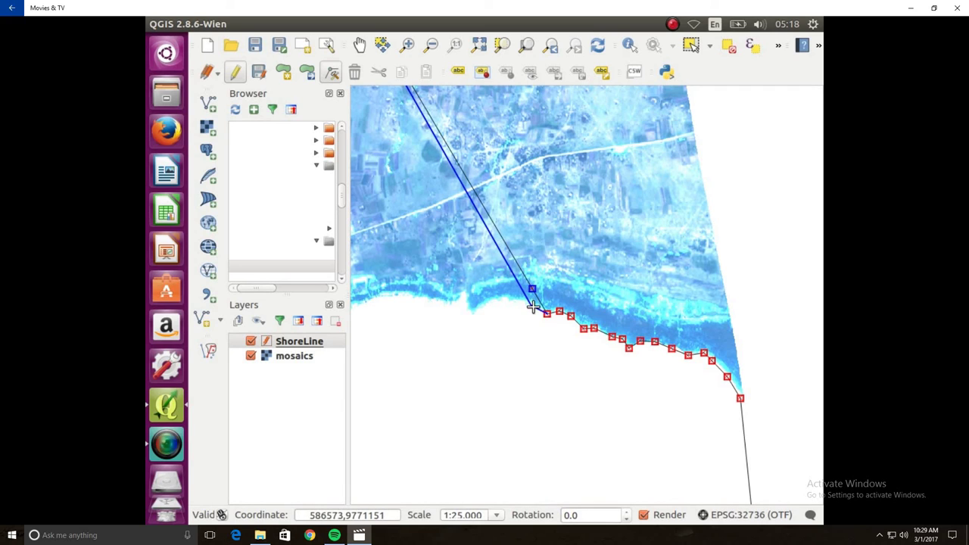
drag(533, 307, 531, 305)
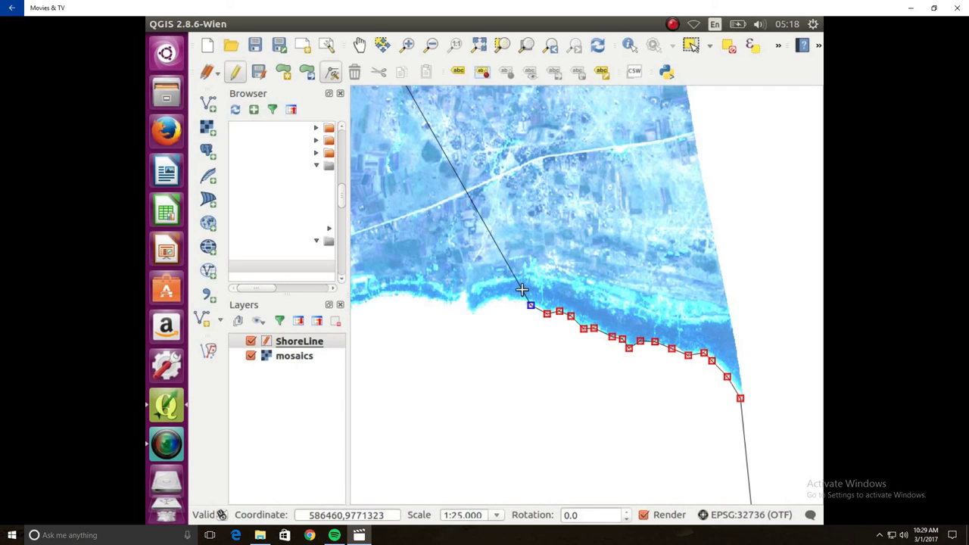
double_click(521, 289)
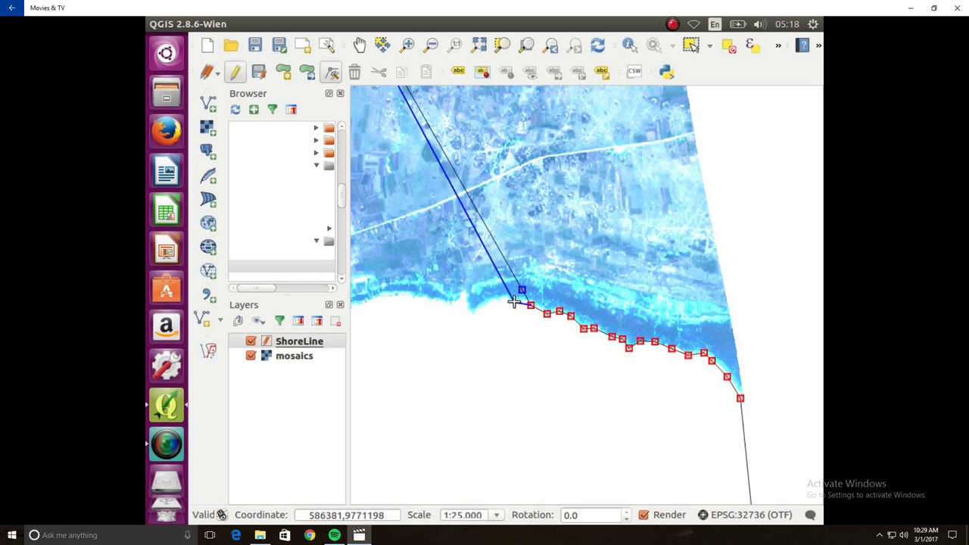
drag(522, 289, 514, 301)
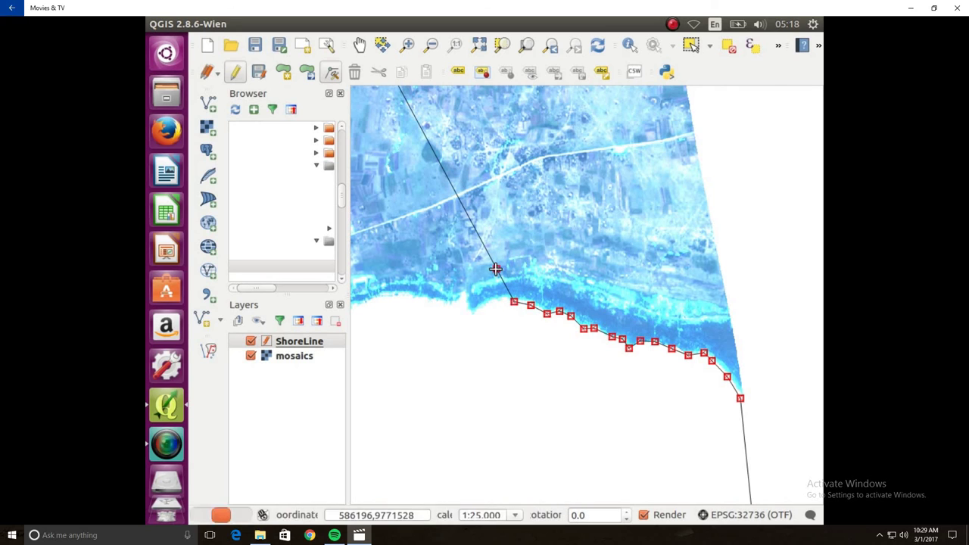
Extend the trace further west, deleting a misplaced node and pulling replacements onto the shore.
double_click(495, 269)
drag(496, 269, 473, 315)
double_click(495, 283)
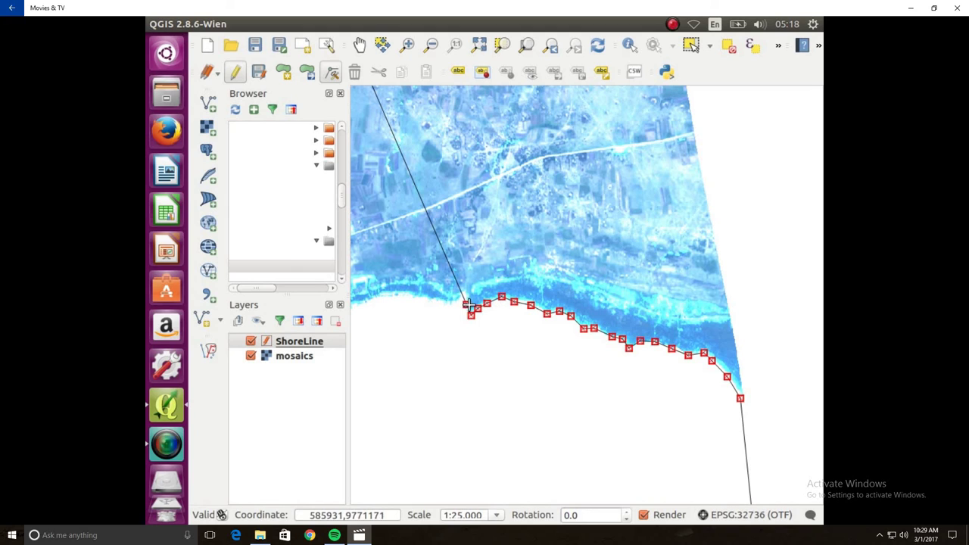
drag(469, 305, 466, 306)
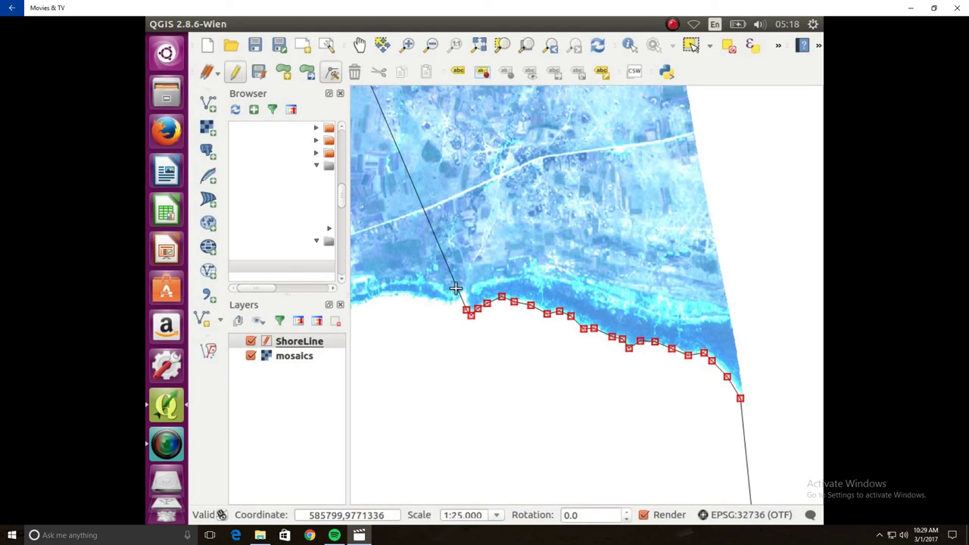
click(456, 289)
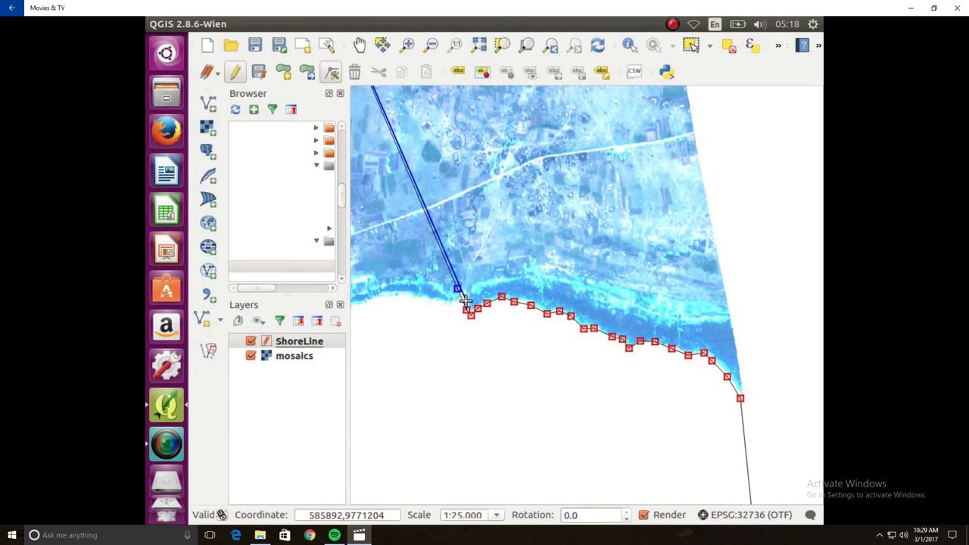
key(Delete)
double_click(461, 288)
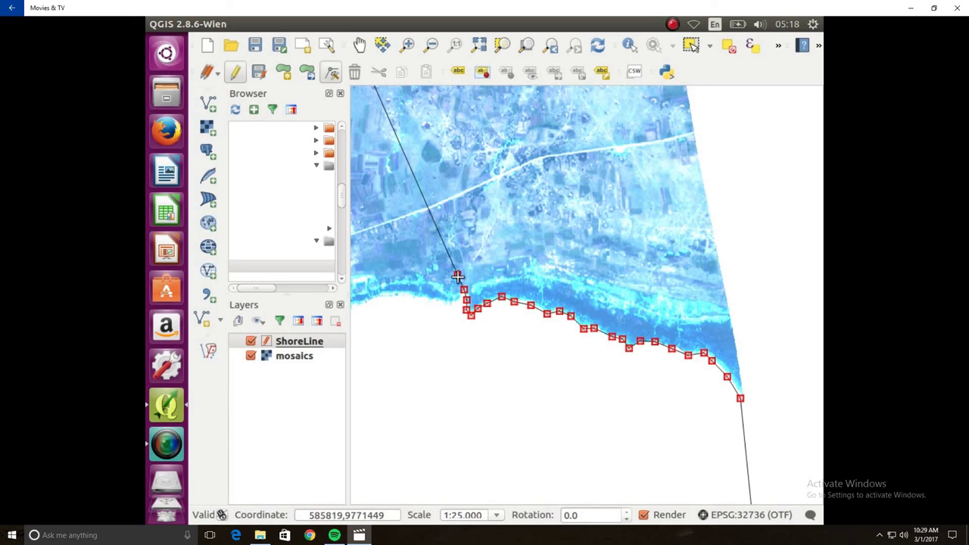
drag(458, 277, 440, 301)
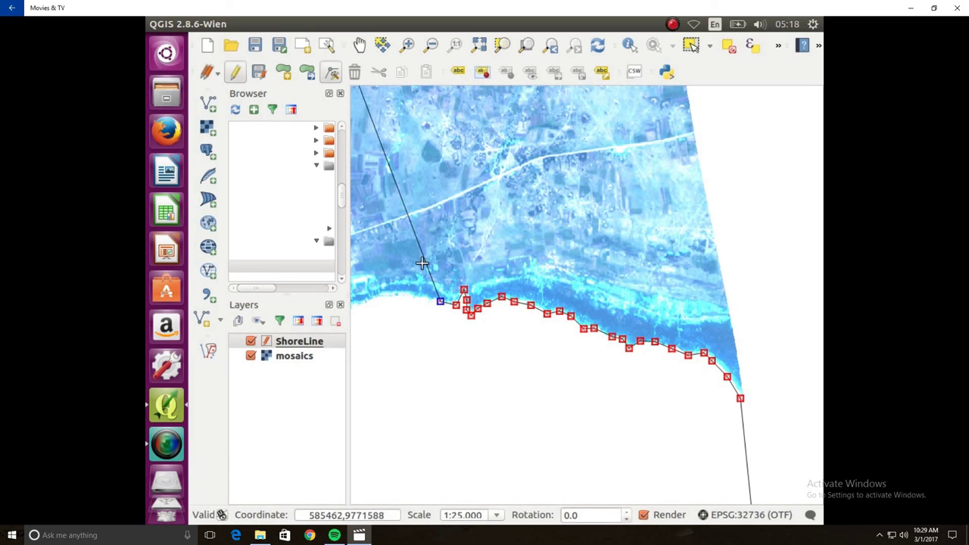
drag(423, 263, 361, 305)
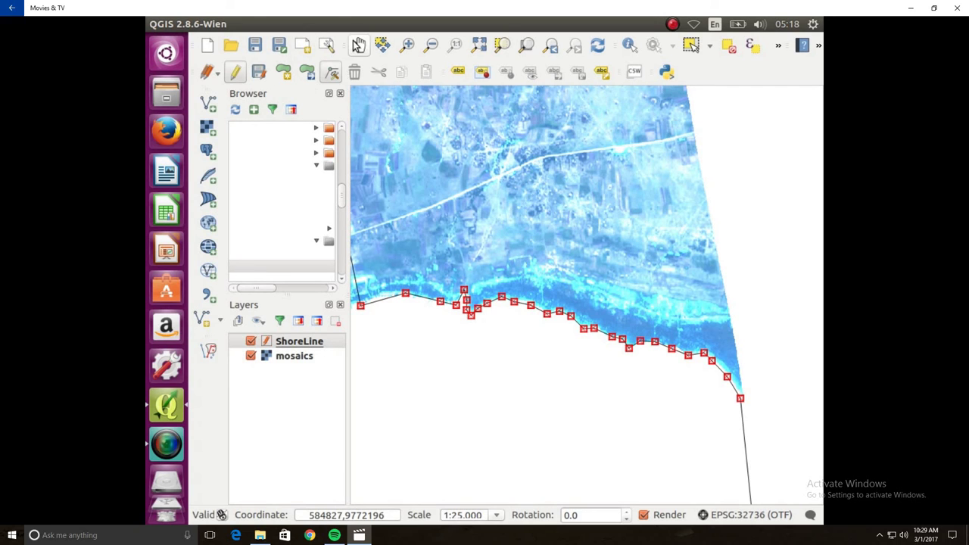
Pan the map along the coast to bring the next untraced western shoreline into view.
click(360, 44)
drag(410, 243, 606, 227)
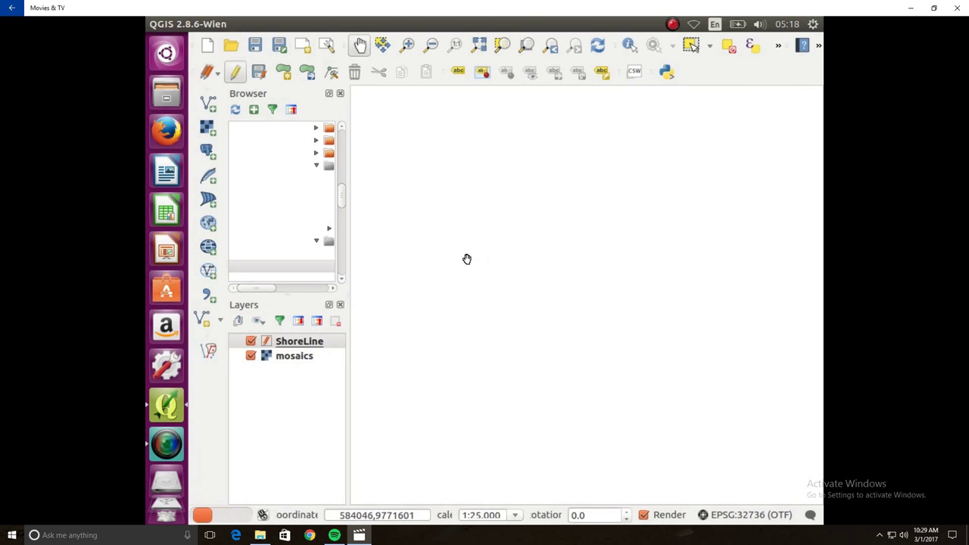
drag(451, 279, 619, 201)
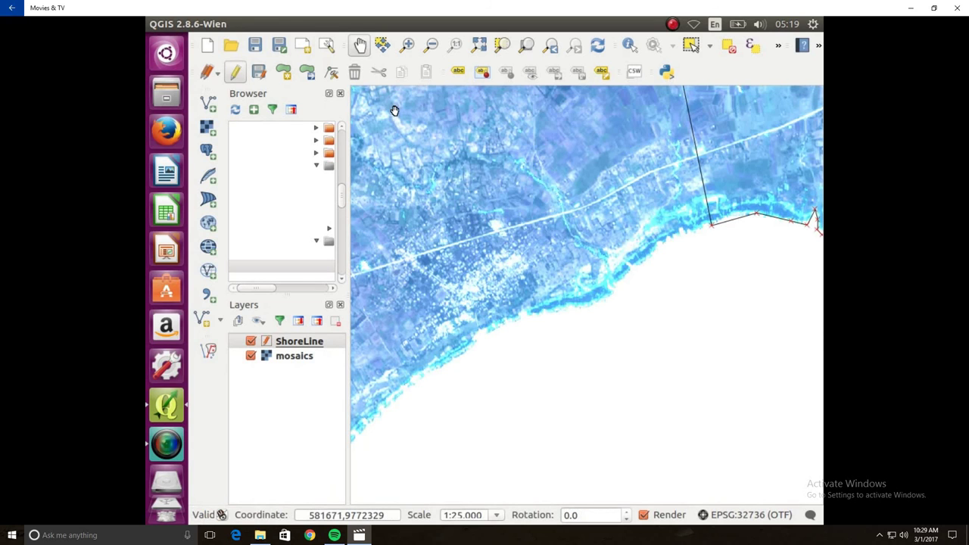
Drag the ShoreLine edge's nodes and midpoints down onto the western shoreline toward the lower left.
click(338, 77)
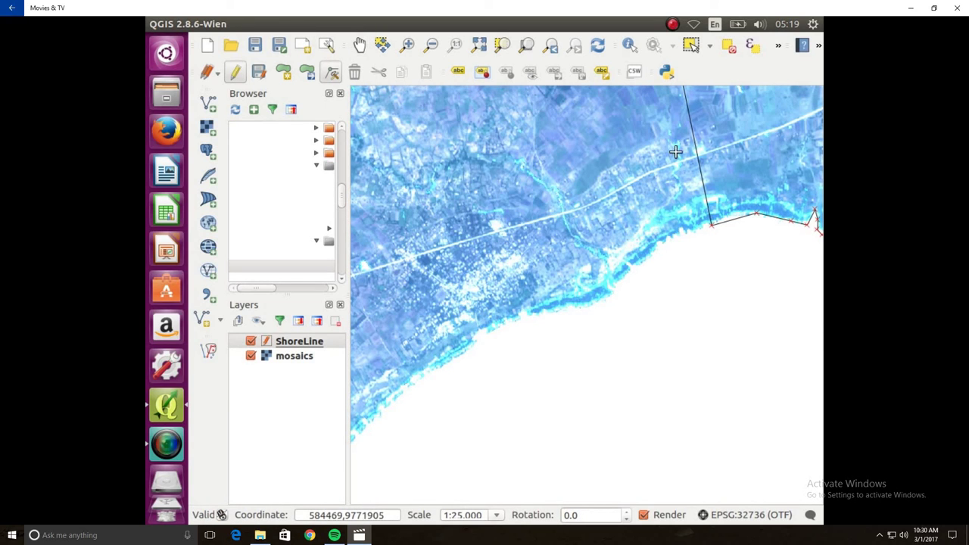
click(704, 187)
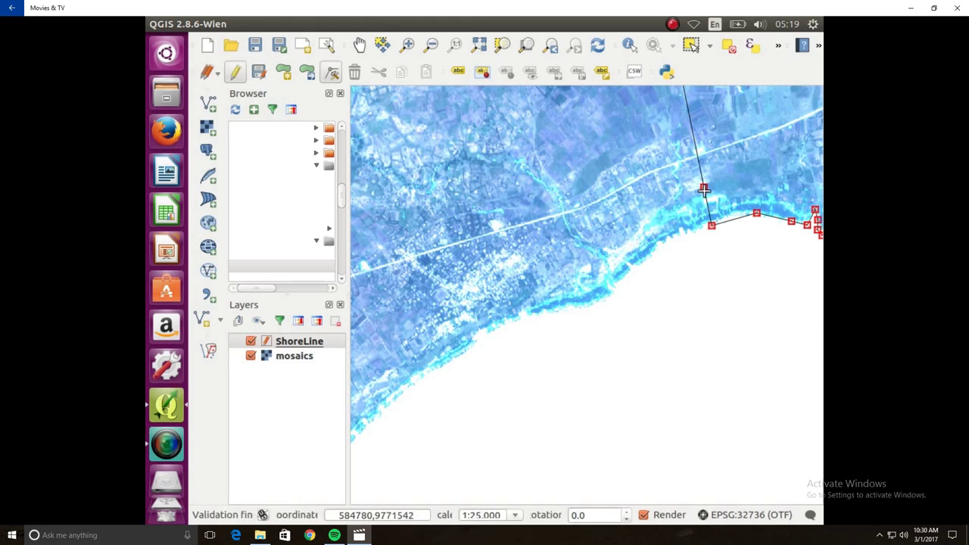
drag(704, 187, 671, 241)
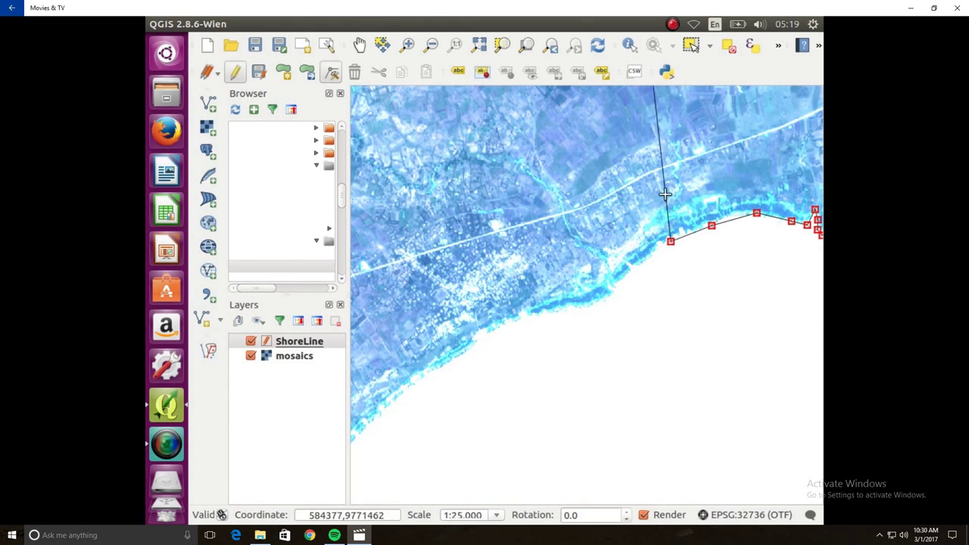
drag(665, 192, 630, 271)
drag(628, 180, 604, 303)
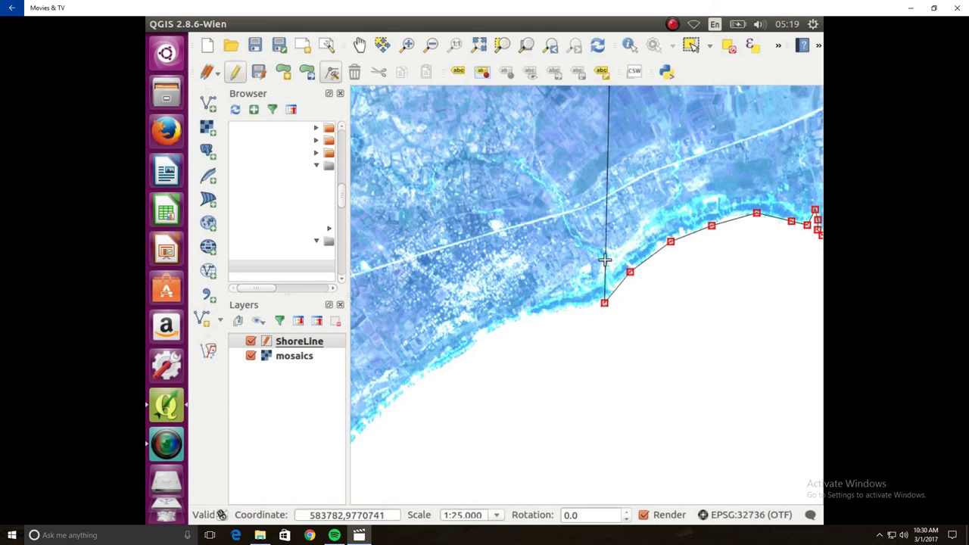
drag(606, 237, 556, 313)
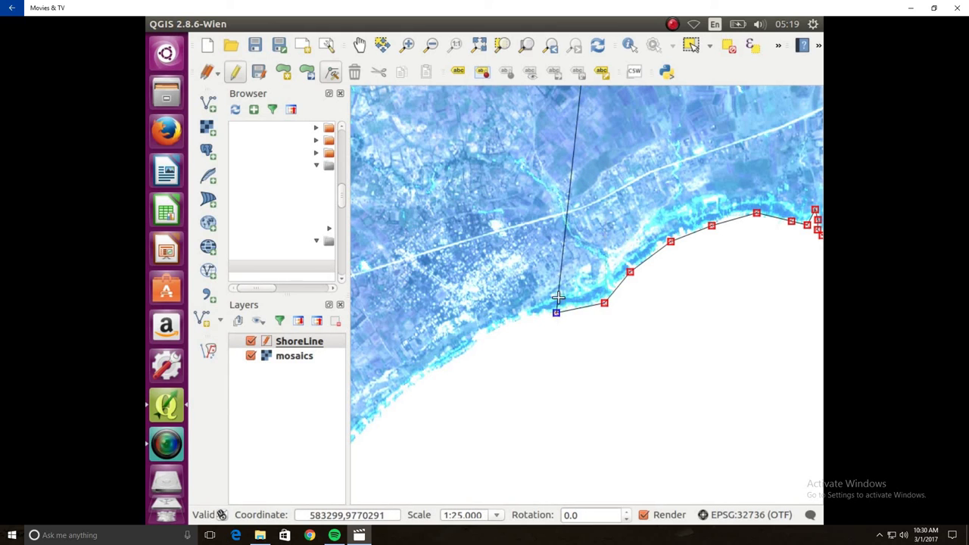
click(561, 254)
mouse_move(561, 254)
mouse_down()
mouse_move(507, 312)
mouse_move(511, 327)
mouse_move(522, 319)
mouse_up()
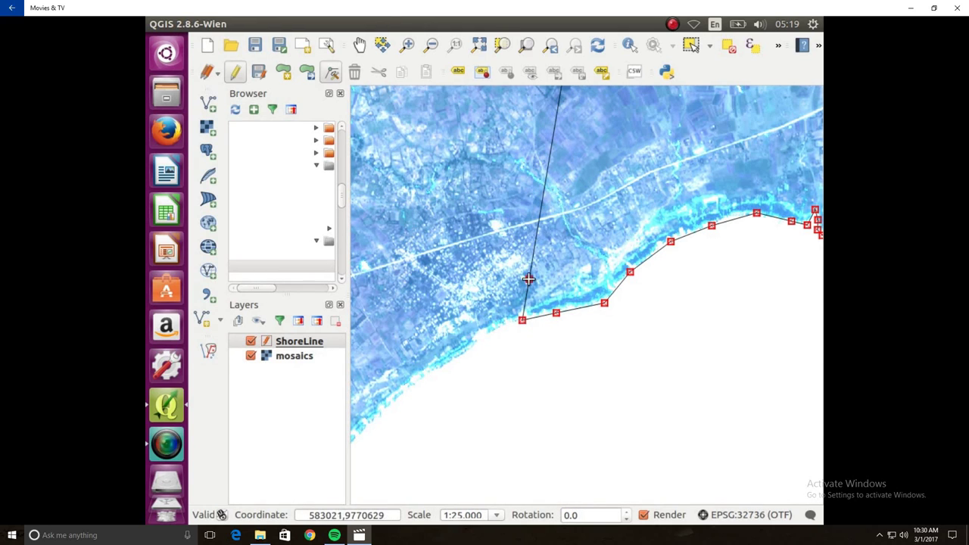
drag(529, 278, 434, 371)
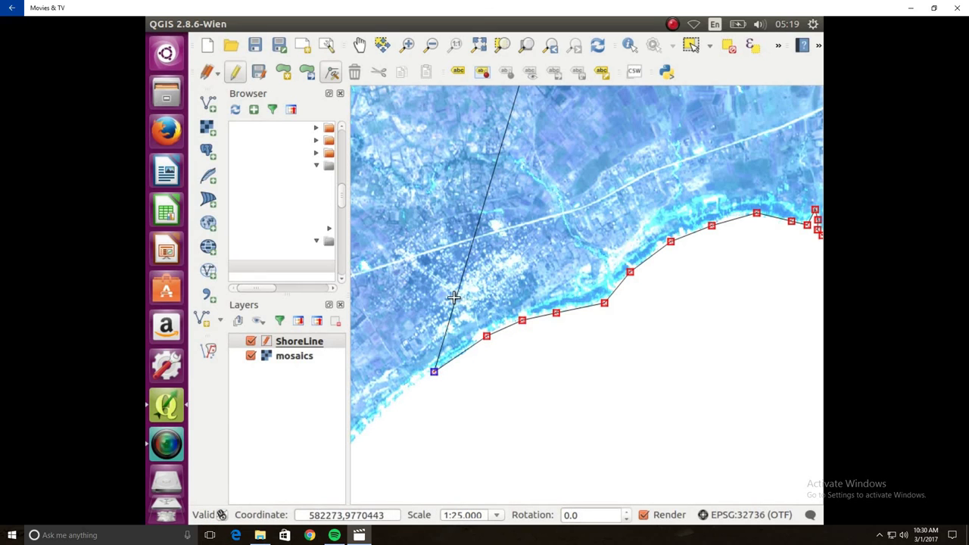
drag(452, 297, 351, 442)
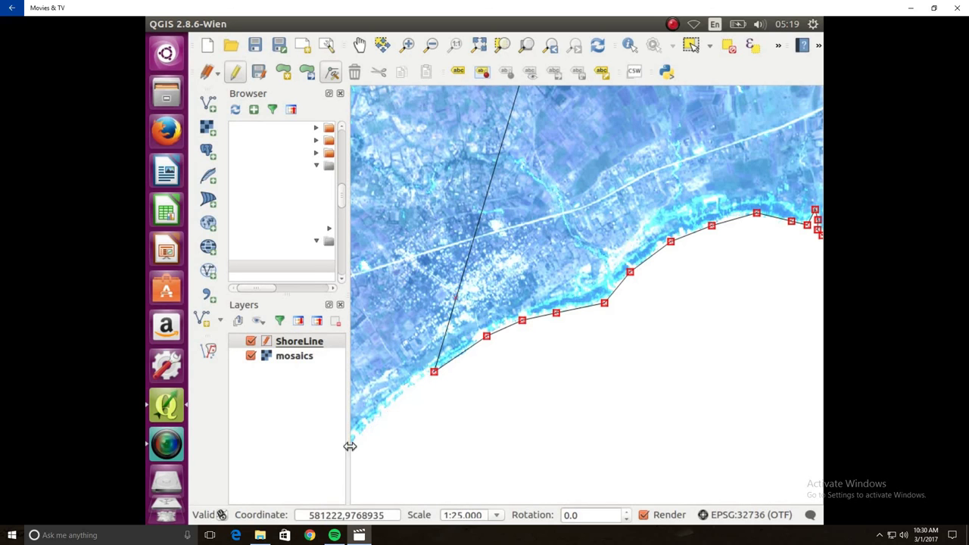
Pan the map southwest to show the next shoreline stretch beside the ShoreLine edge.
click(362, 47)
drag(476, 246, 663, 118)
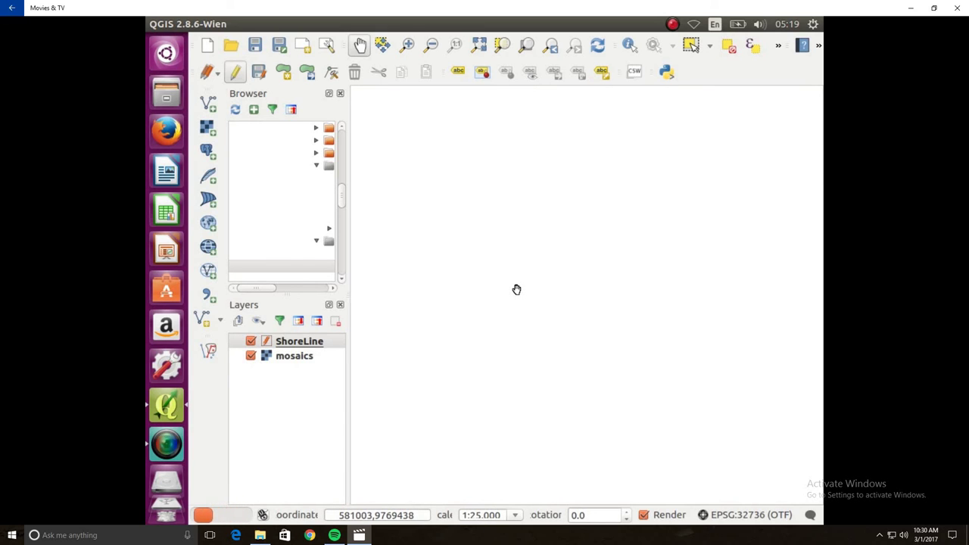
drag(521, 370, 651, 190)
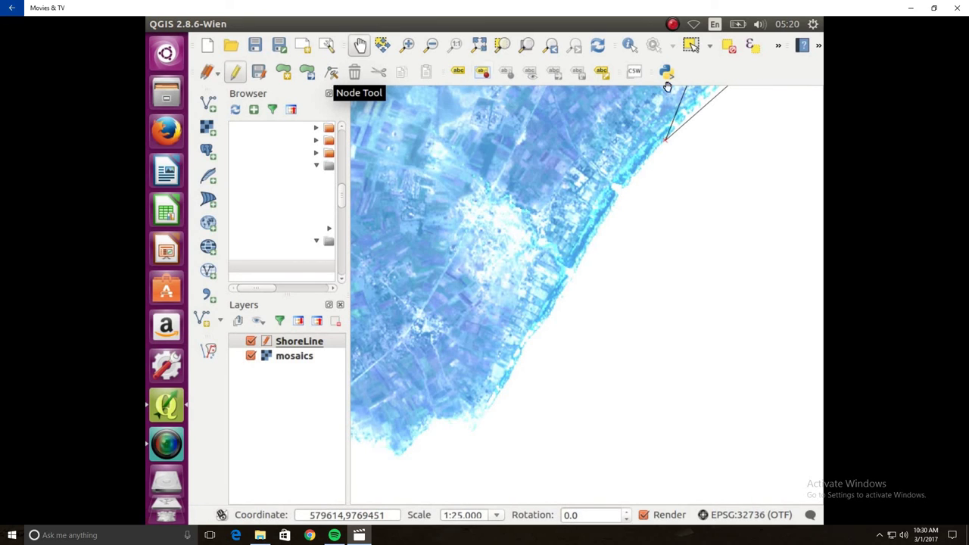
Drag the ShoreLine edge and its midpoints to add vertices following the shoreline.
click(331, 74)
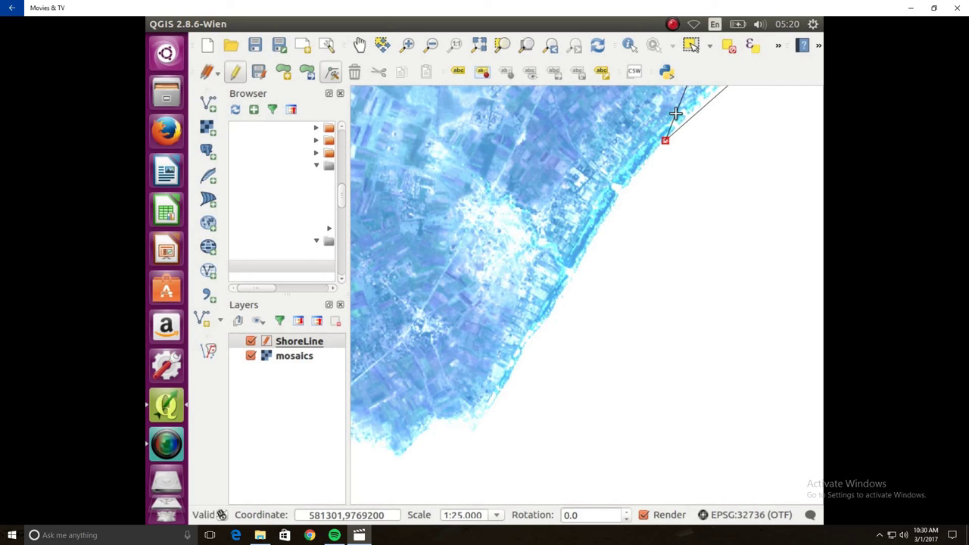
drag(675, 114, 502, 125)
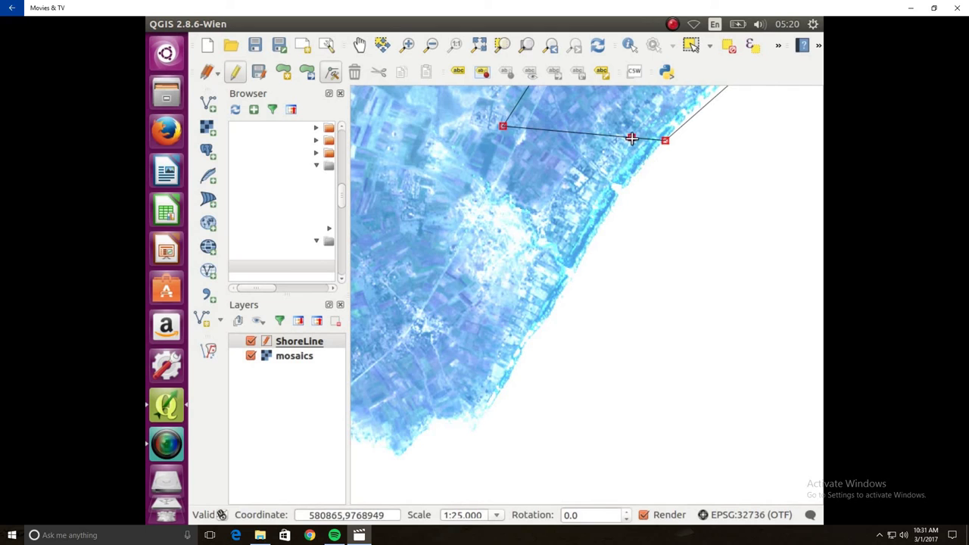
drag(632, 139, 575, 270)
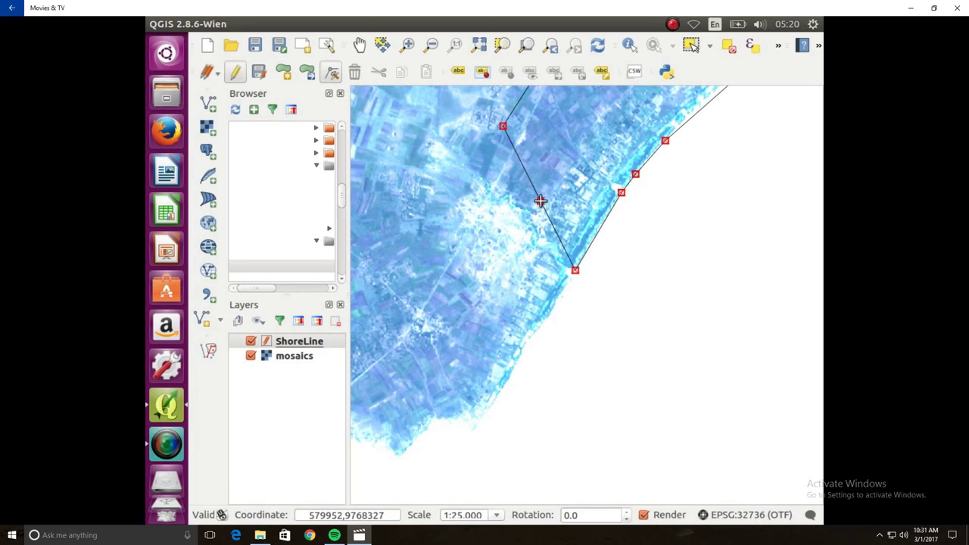
drag(540, 200, 538, 336)
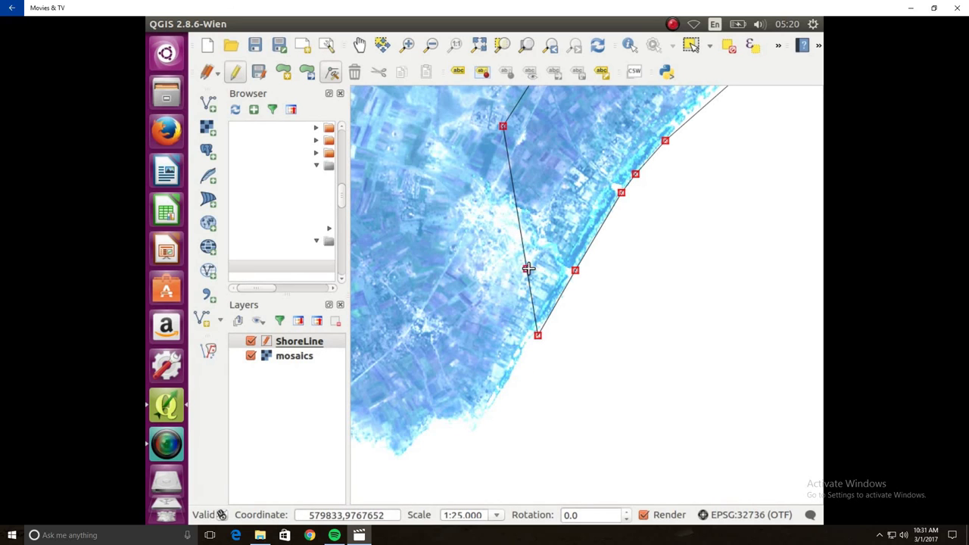
drag(527, 271, 524, 348)
drag(520, 312, 488, 410)
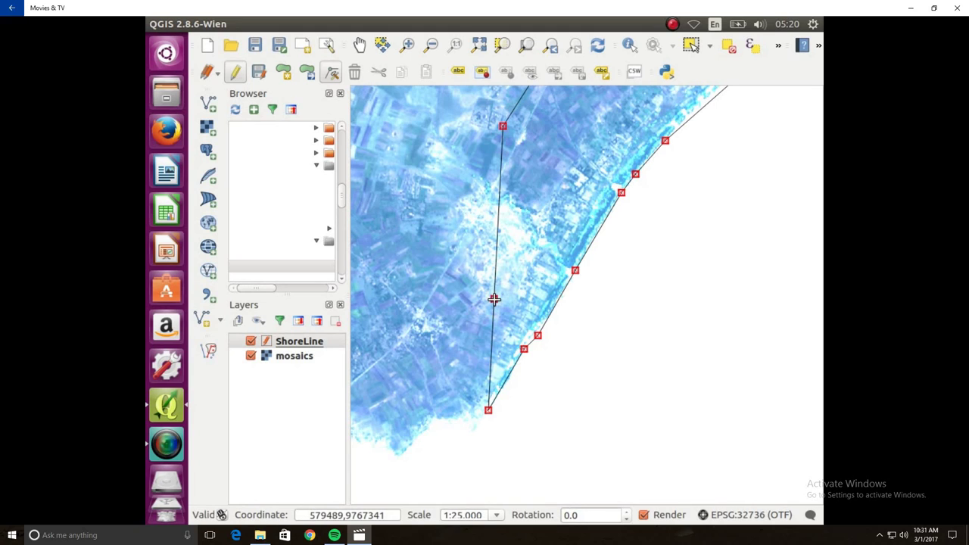
drag(494, 299, 380, 295)
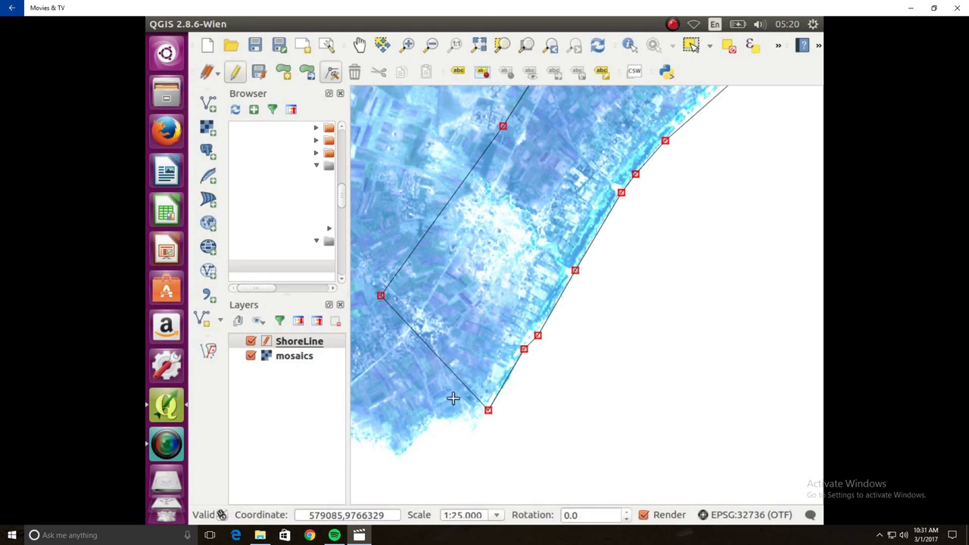
drag(455, 381, 474, 437)
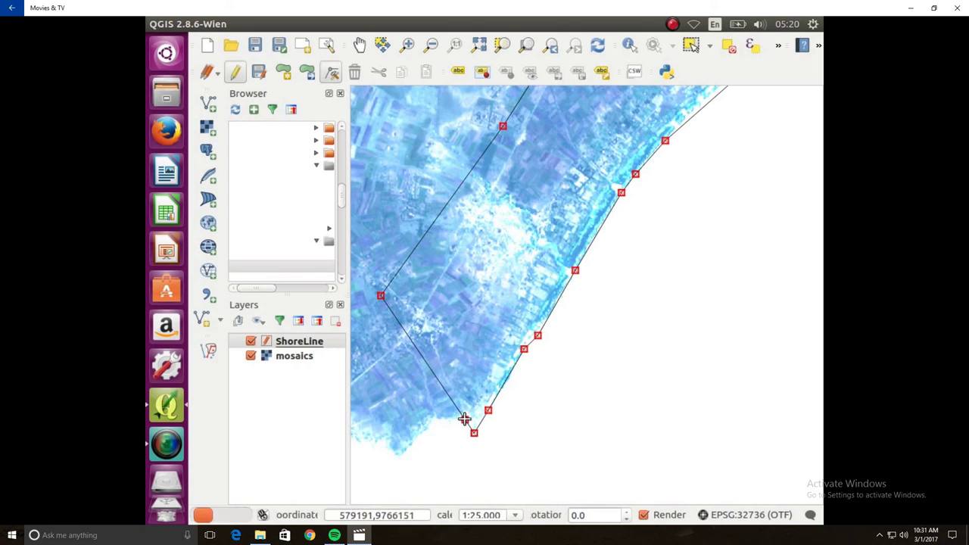
Refine the lower-left edge with added vertices pulled onto the shoreline's southwestern tip.
click(464, 422)
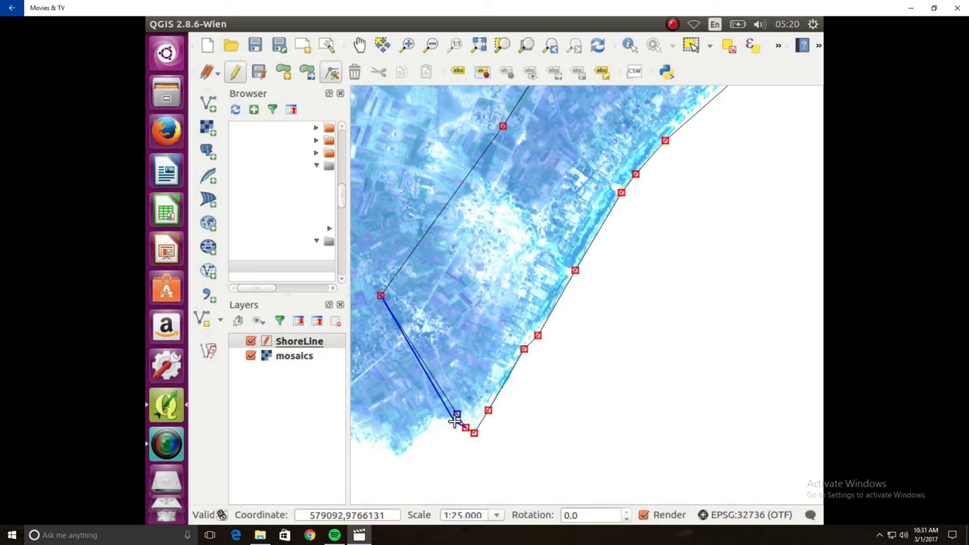
double_click(440, 419)
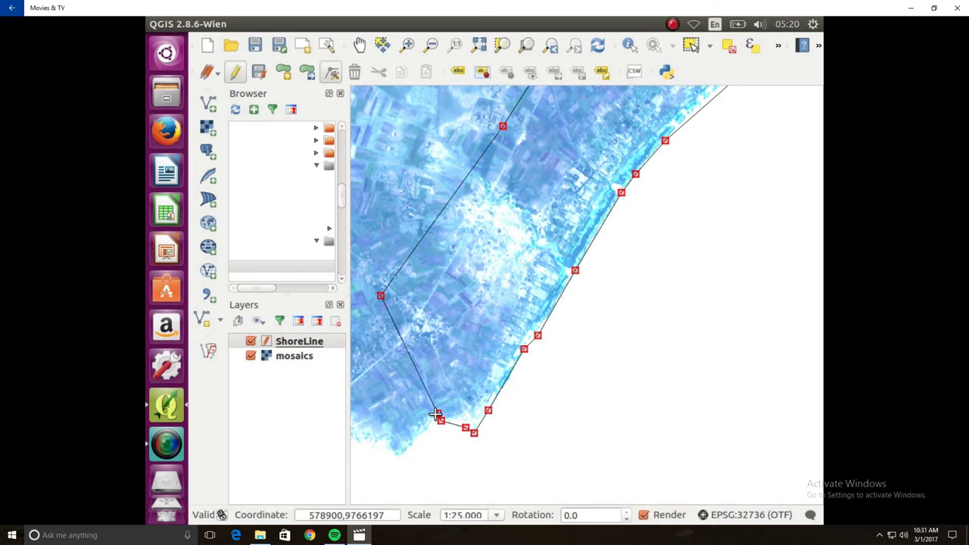
double_click(429, 417)
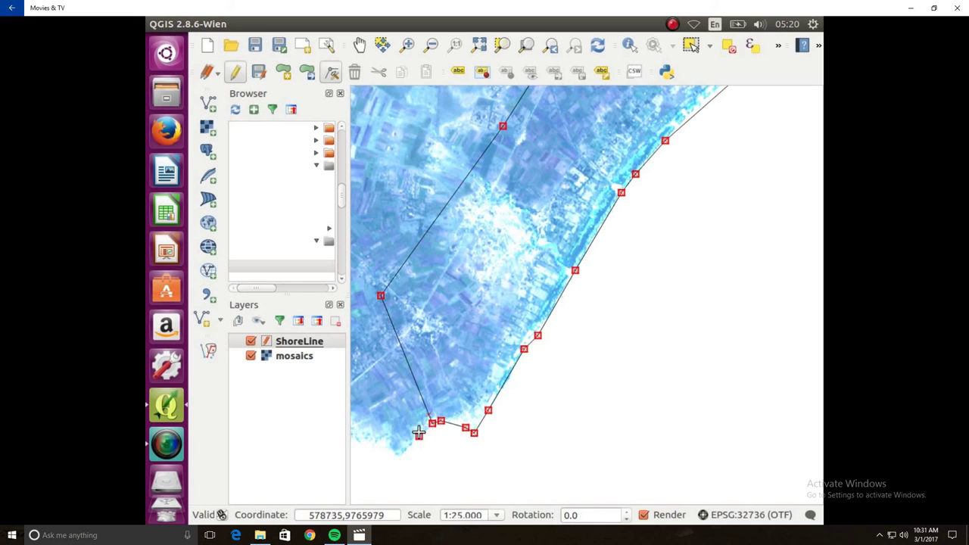
double_click(418, 434)
double_click(409, 409)
drag(409, 409, 399, 460)
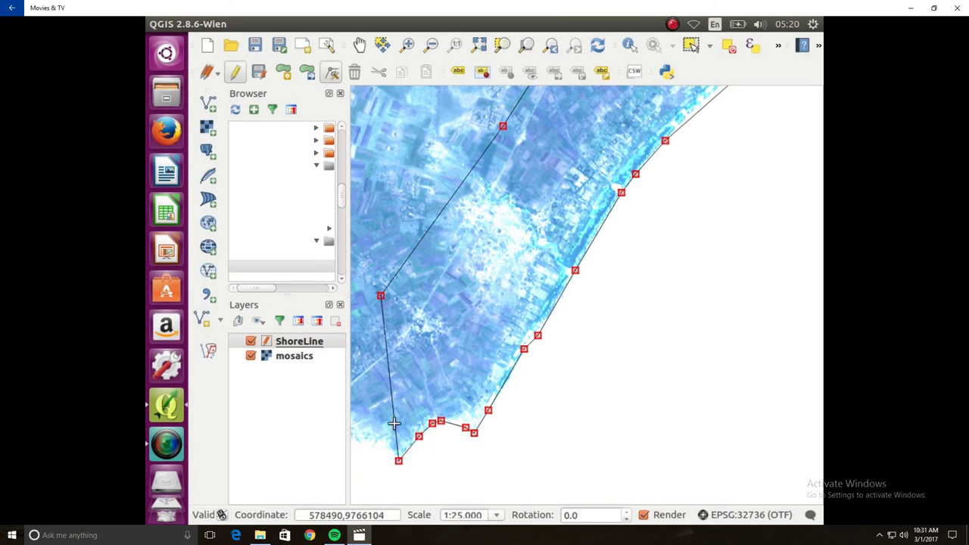
double_click(394, 424)
drag(394, 424, 385, 452)
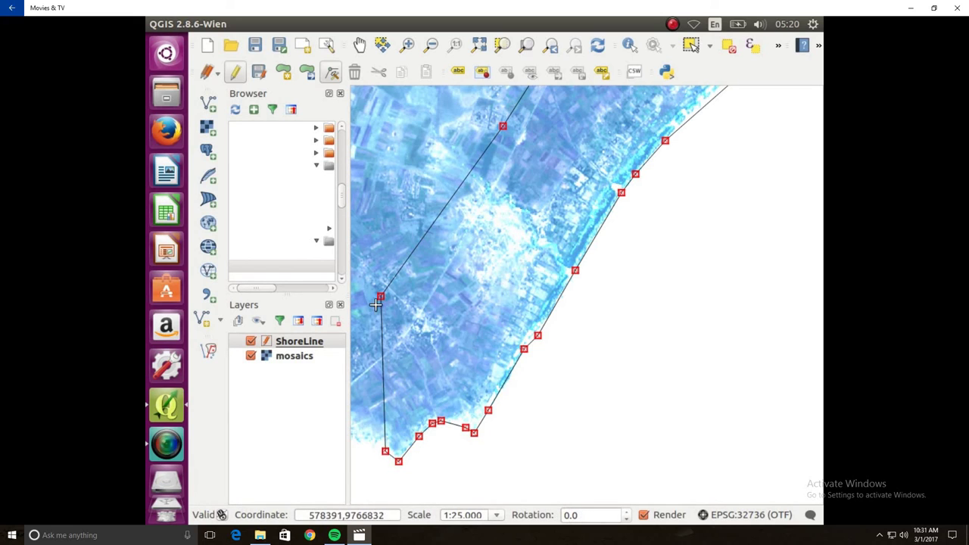
Pan west and drag ShoreLine vertices and a midpoint onto the southwestern shoreline.
click(360, 45)
drag(488, 336, 691, 159)
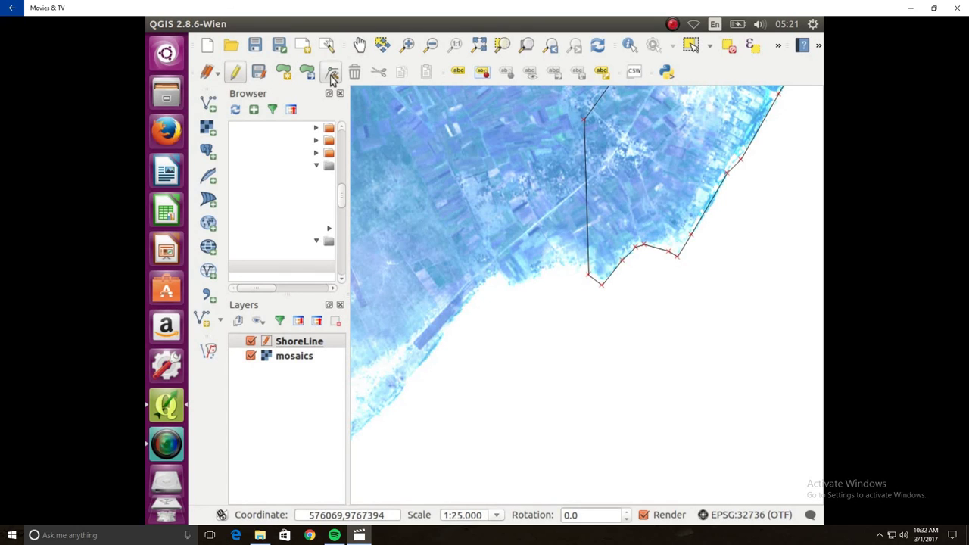
click(589, 225)
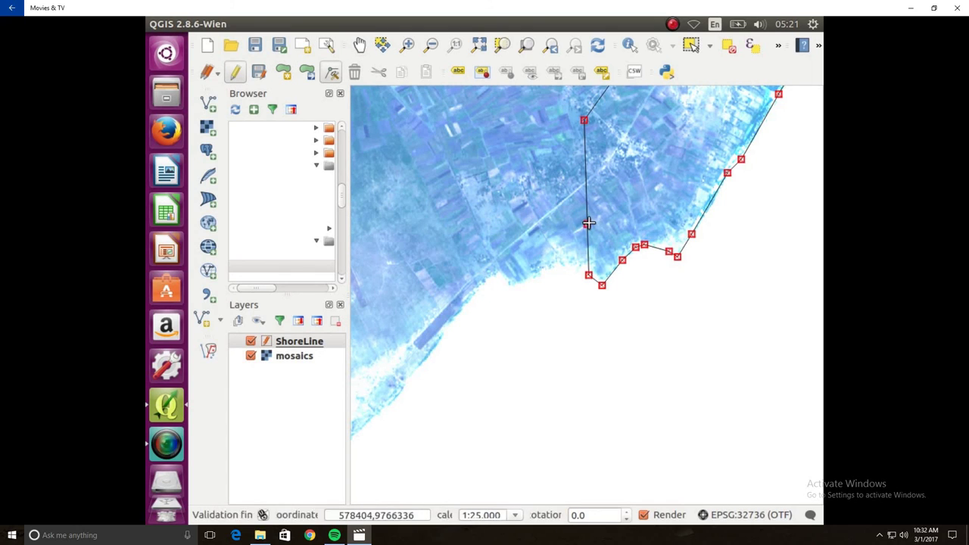
drag(588, 224, 544, 275)
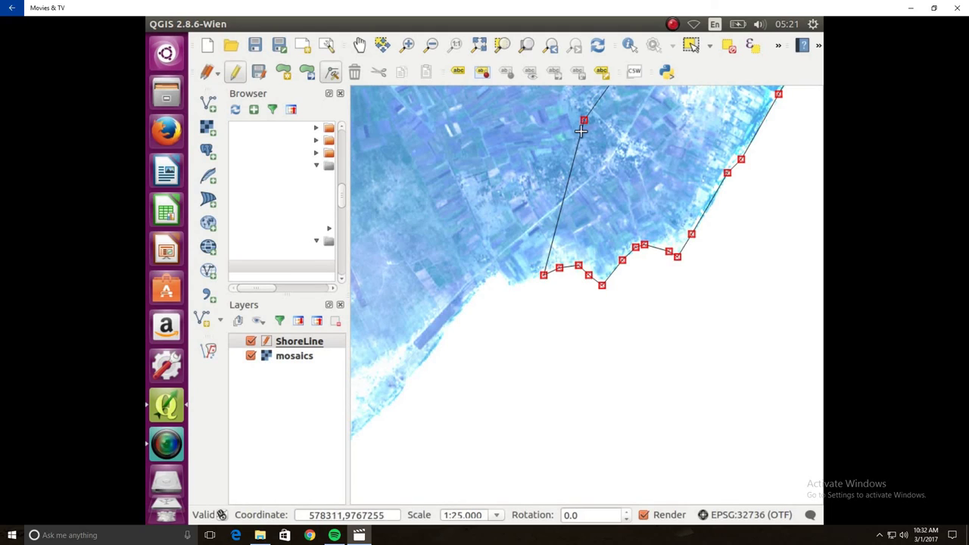
drag(584, 120, 418, 174)
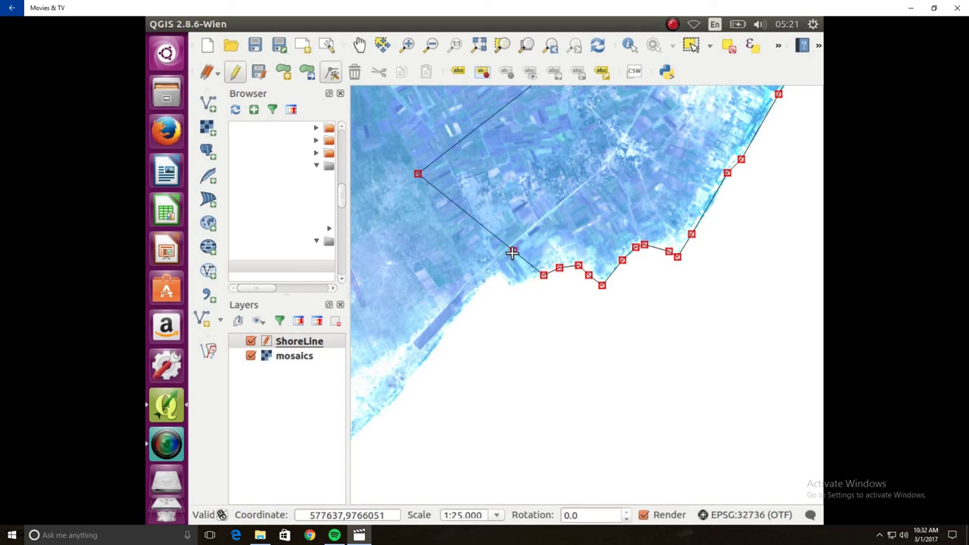
drag(512, 252, 414, 374)
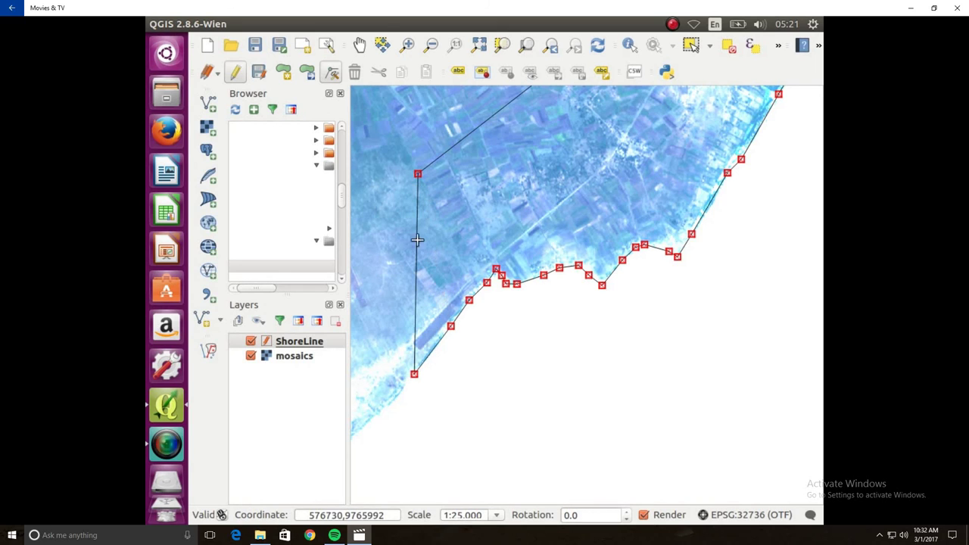
Save the ShoreLine edits, turn off editing, and zoom out recentred on the mosaic.
click(258, 76)
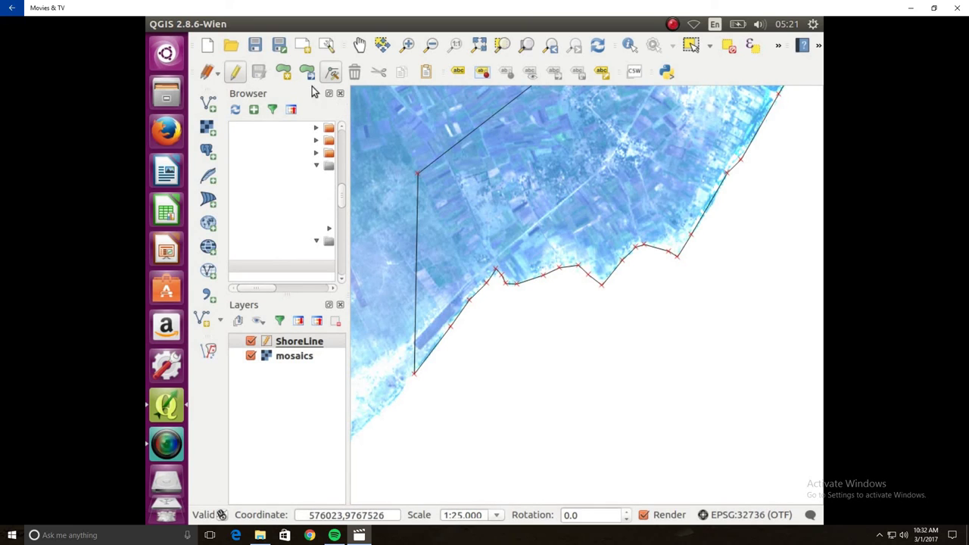
click(236, 78)
scroll(608, 165, down, 1)
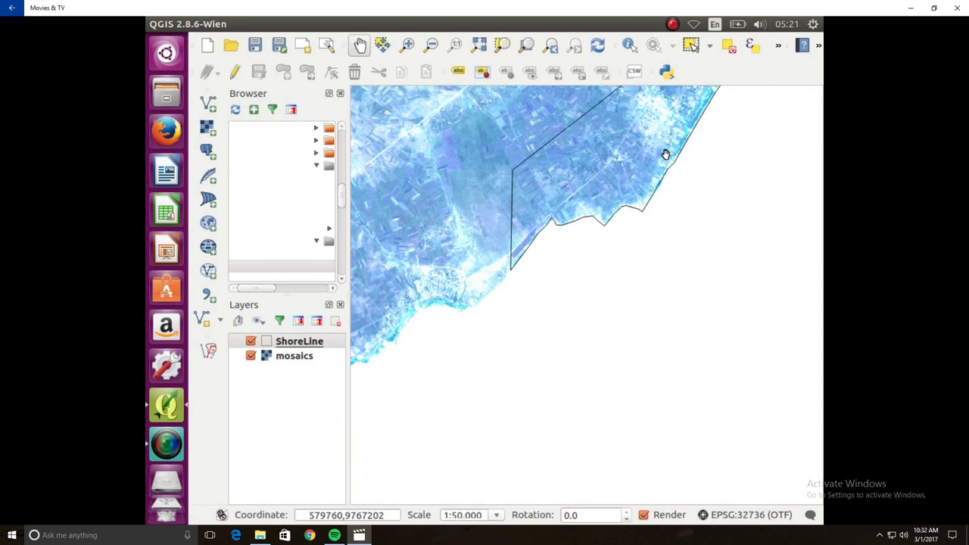
scroll(665, 156, down, 1)
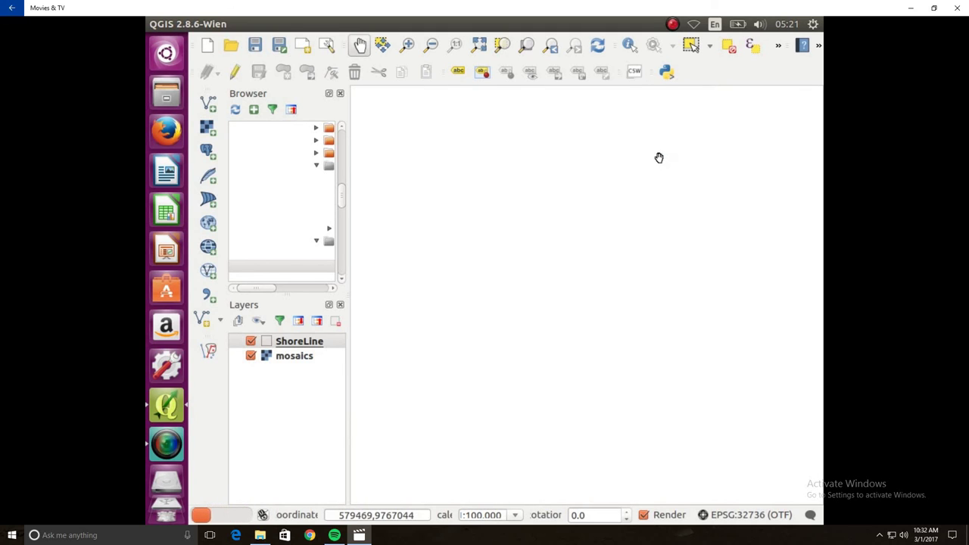
drag(666, 145, 625, 288)
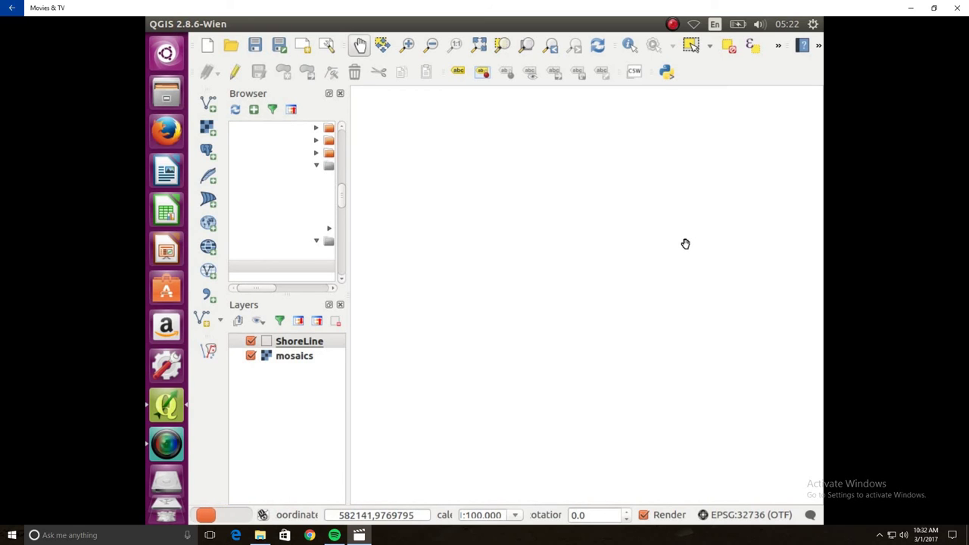
Zoom out to 1:400,000 and pan so the entire Lake Victoria mosaic is visible.
scroll(692, 236, down, 1)
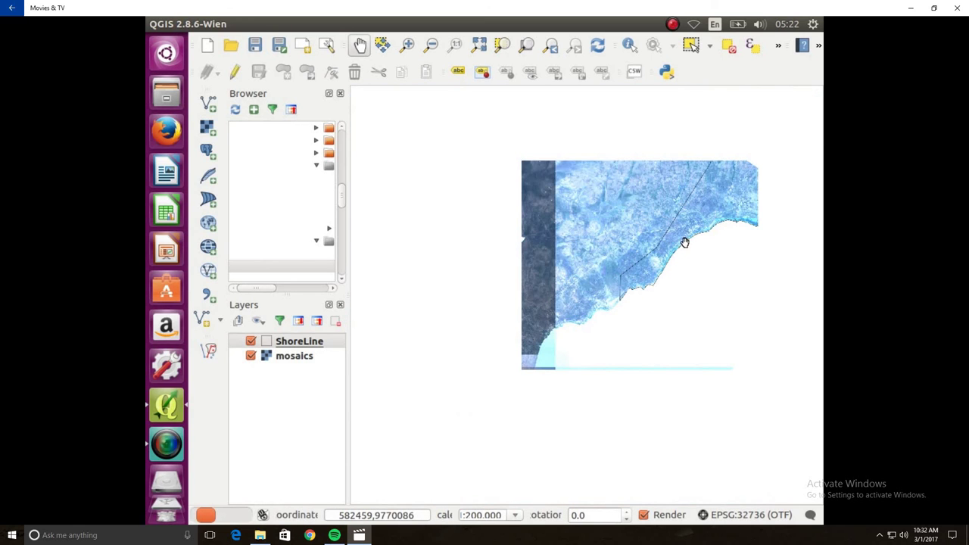
scroll(657, 258, down, 1)
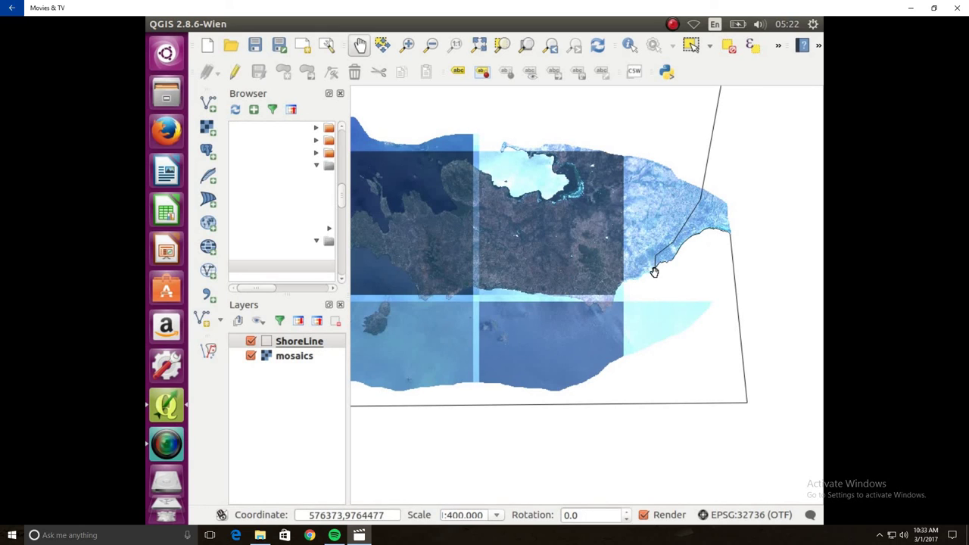
drag(641, 276, 779, 221)
mouse_move(962, 155)
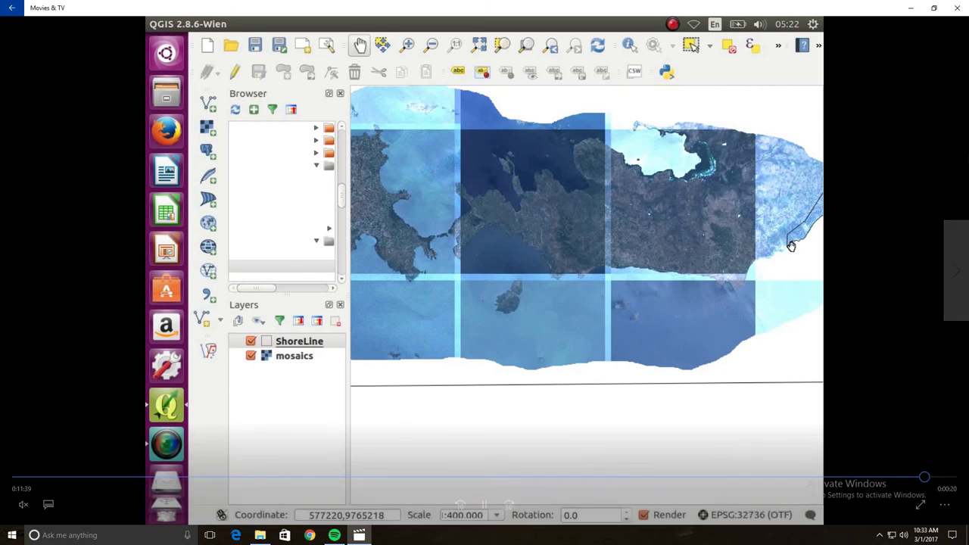
mouse_move(879, 220)
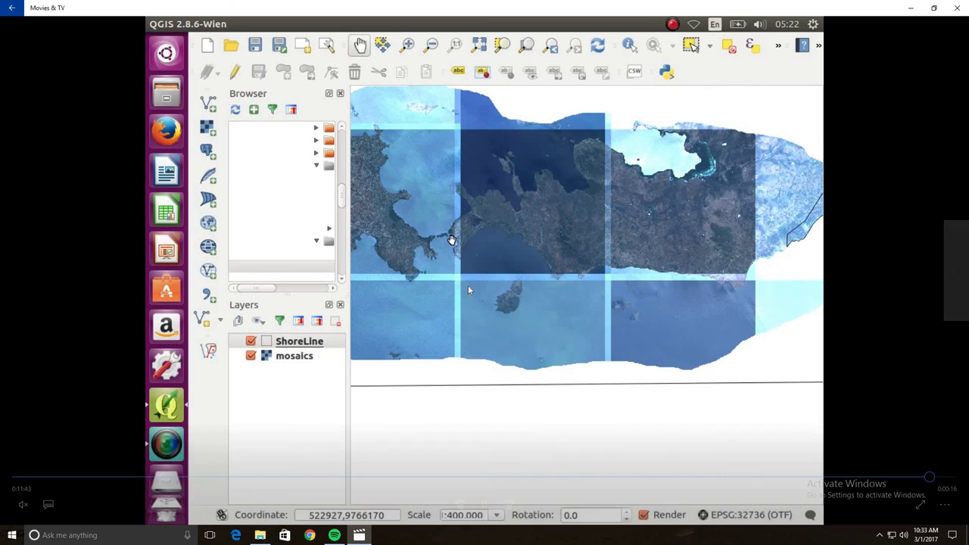
mouse_move(468, 288)
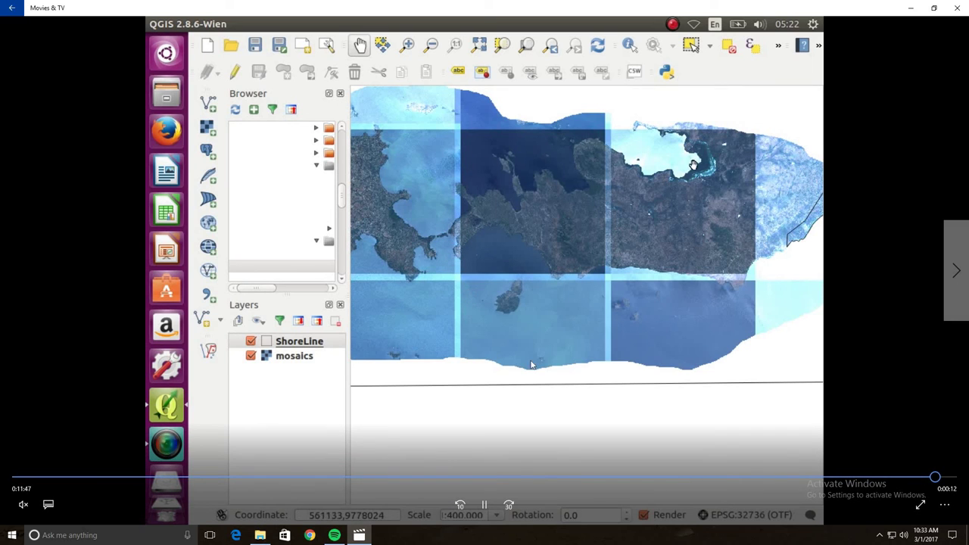
mouse_move(747, 280)
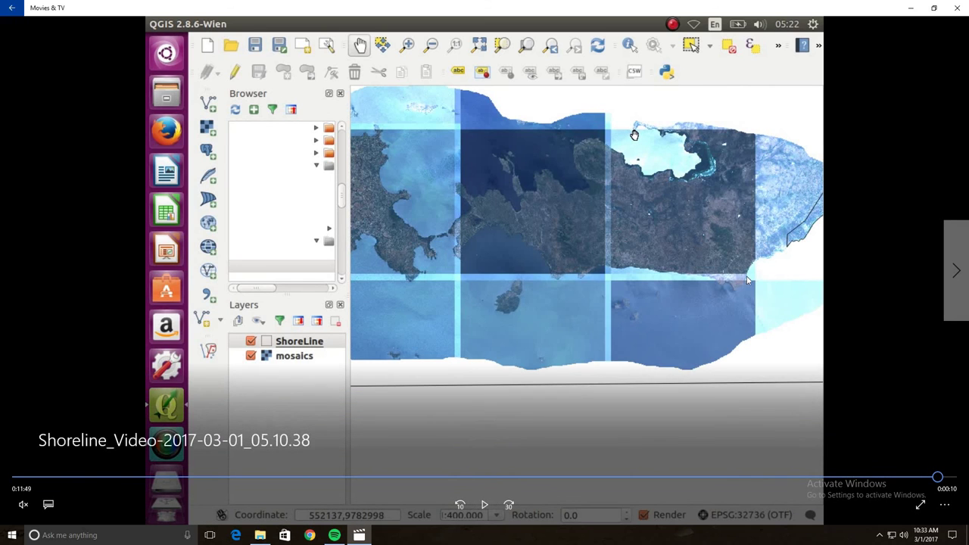